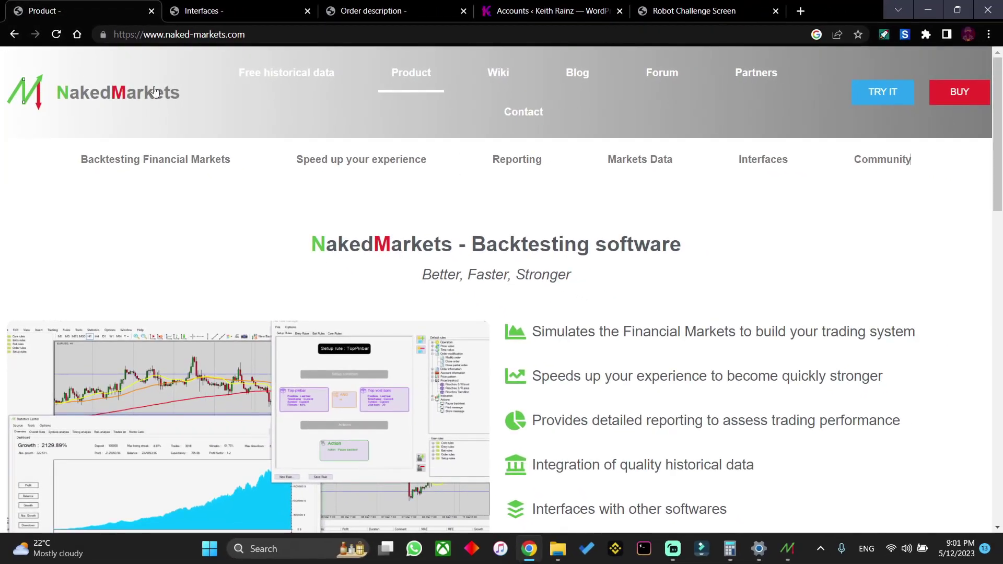
scroll(561, 231, "down", 2)
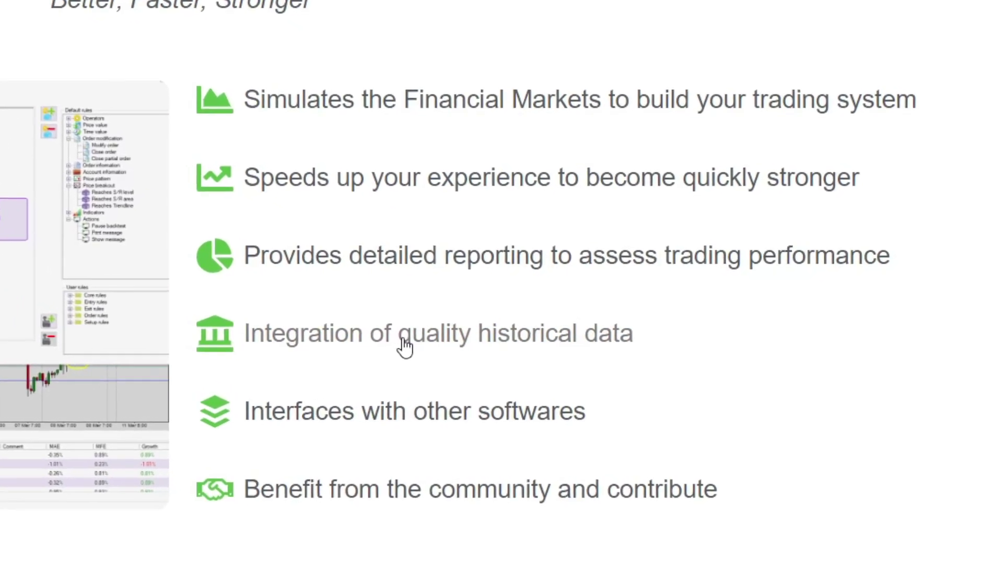
scroll(353, 285, "down", 3)
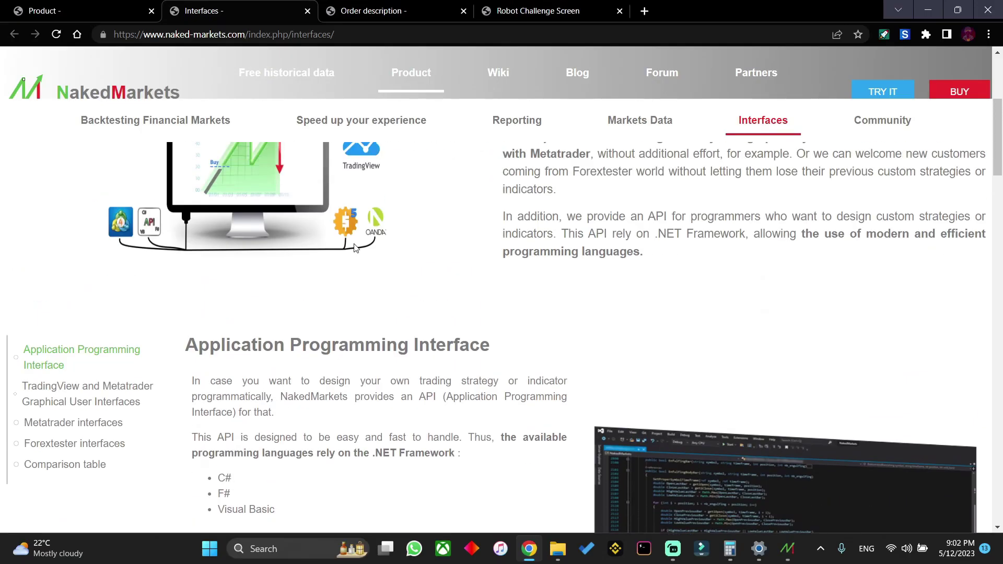
scroll(354, 248, "up", 2)
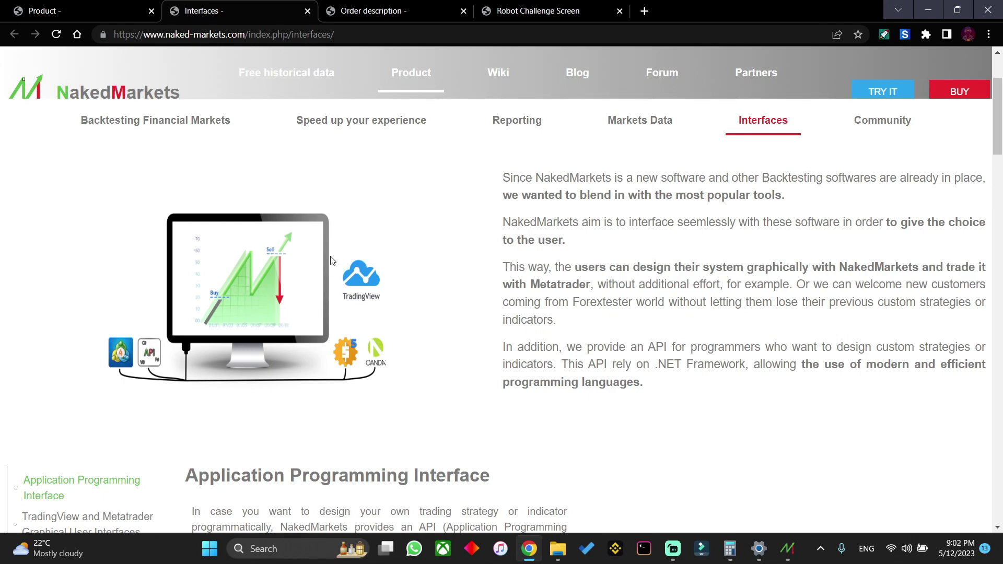
scroll(392, 304, "up", 1)
scroll(393, 284, "up", 1)
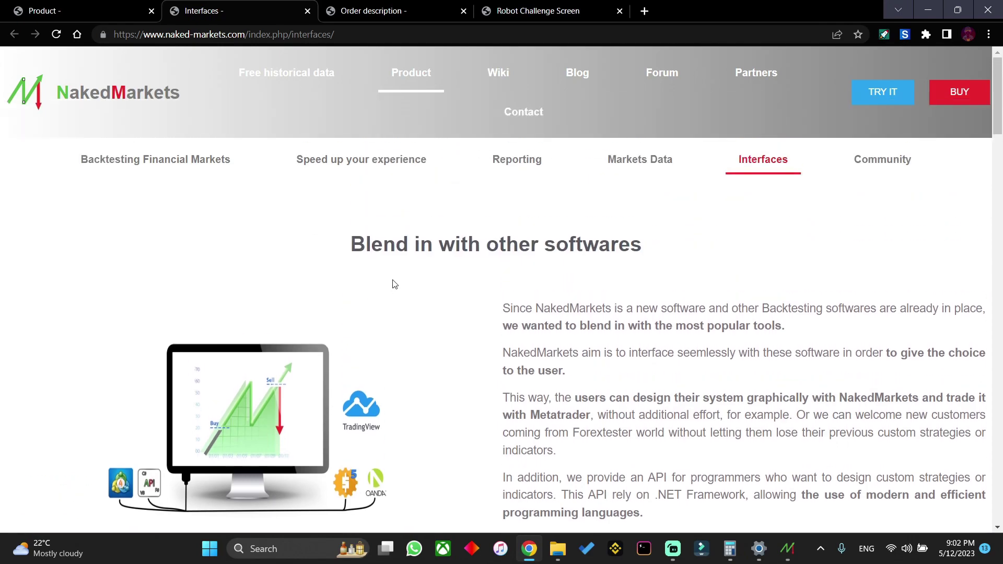
scroll(393, 285, "down", 5)
scroll(394, 283, "down", 5)
scroll(394, 284, "down", 1)
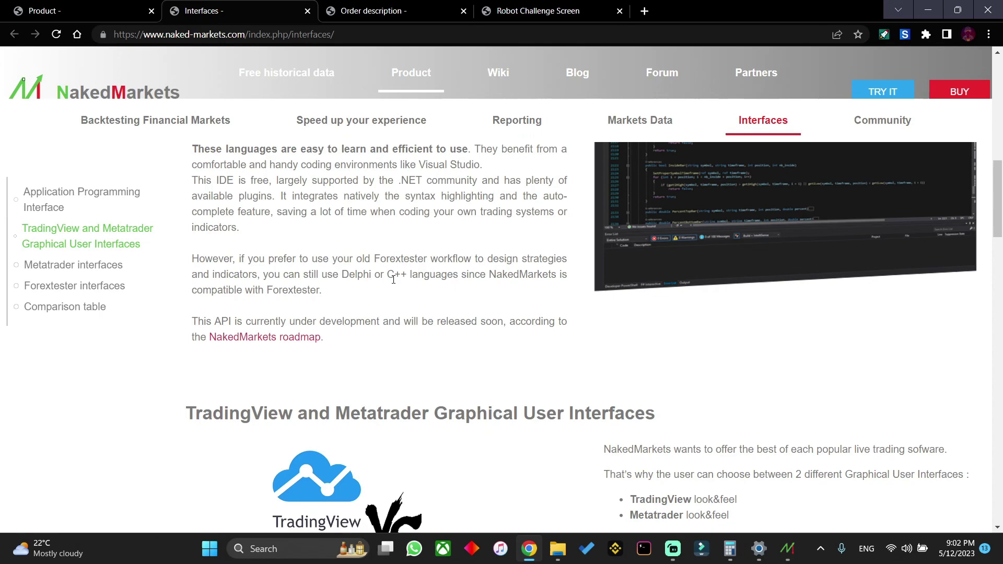
scroll(393, 280, "down", 3)
scroll(392, 279, "down", 3)
scroll(393, 279, "down", 5)
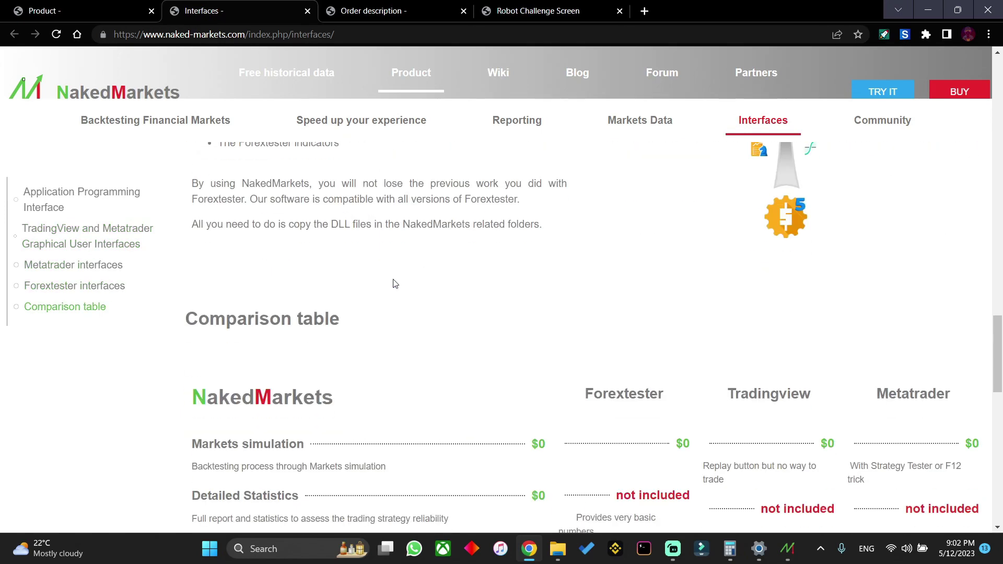
scroll(395, 283, "down", 3)
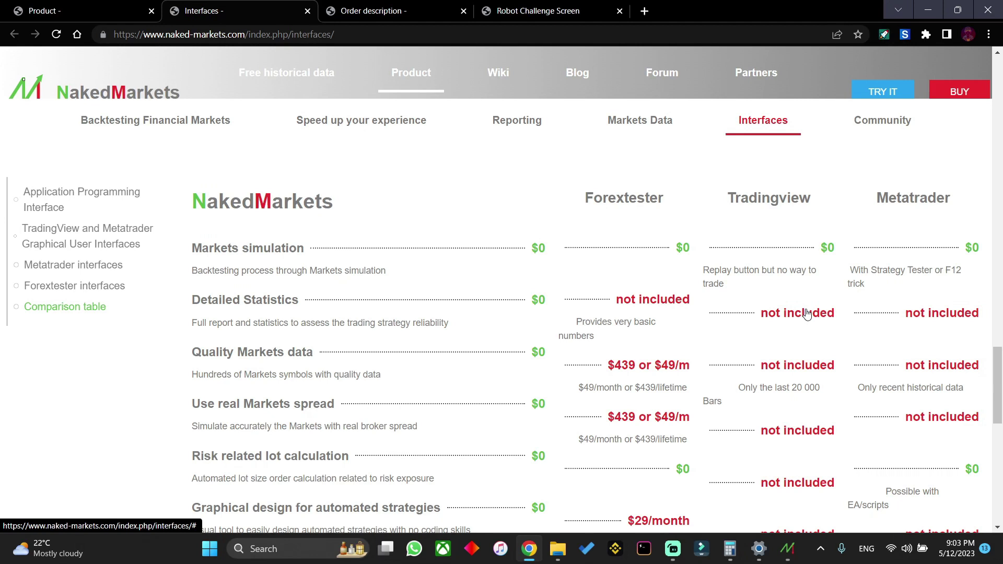
scroll(807, 312, "down", 1)
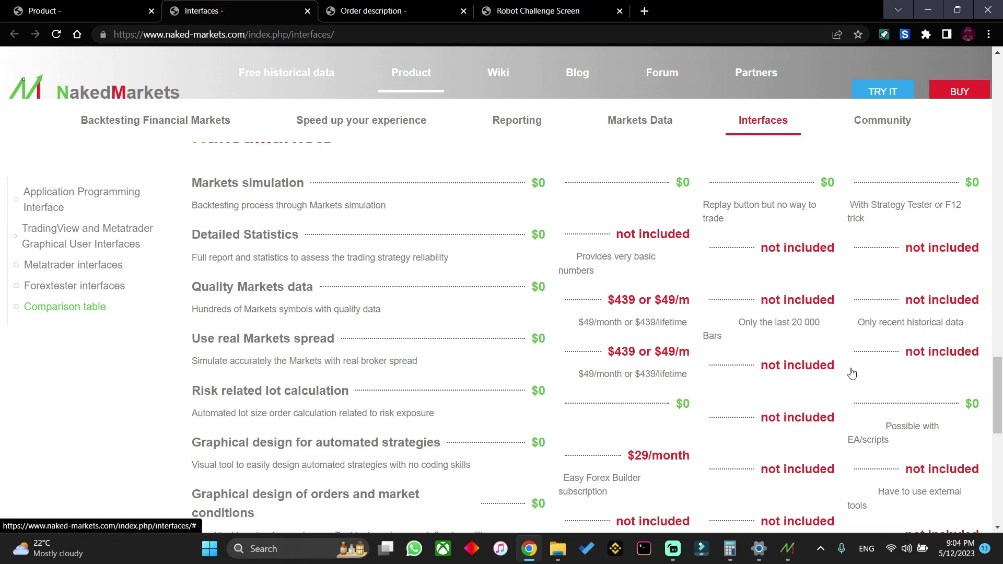
scroll(668, 301, "up", 2)
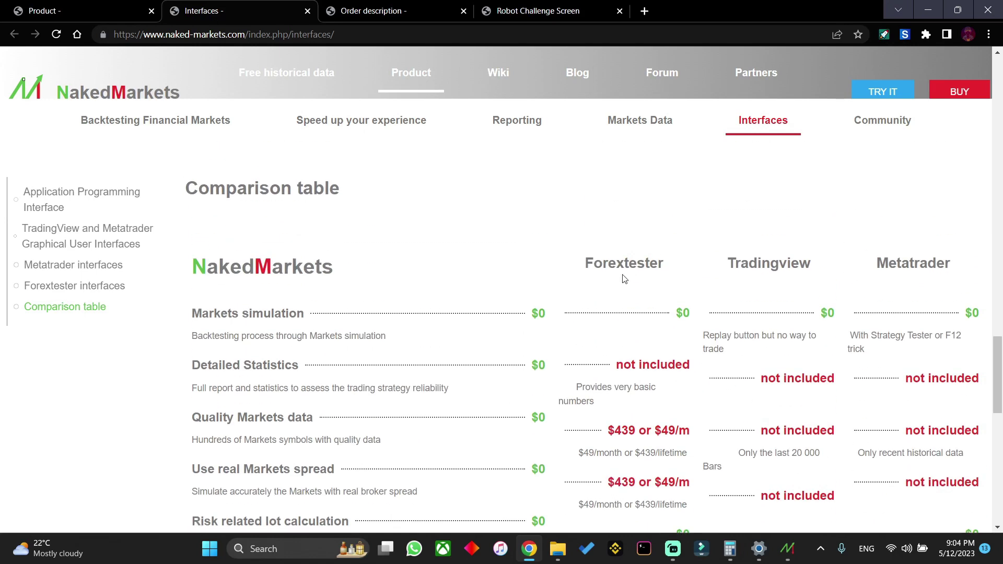
scroll(698, 369, "down", 3)
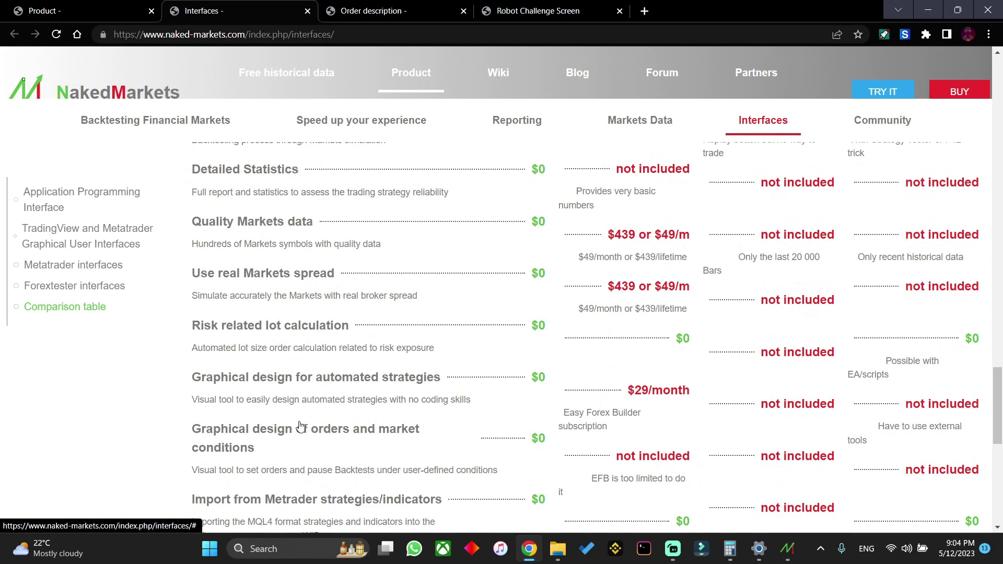
scroll(295, 439, "down", 1)
scroll(295, 438, "down", 1)
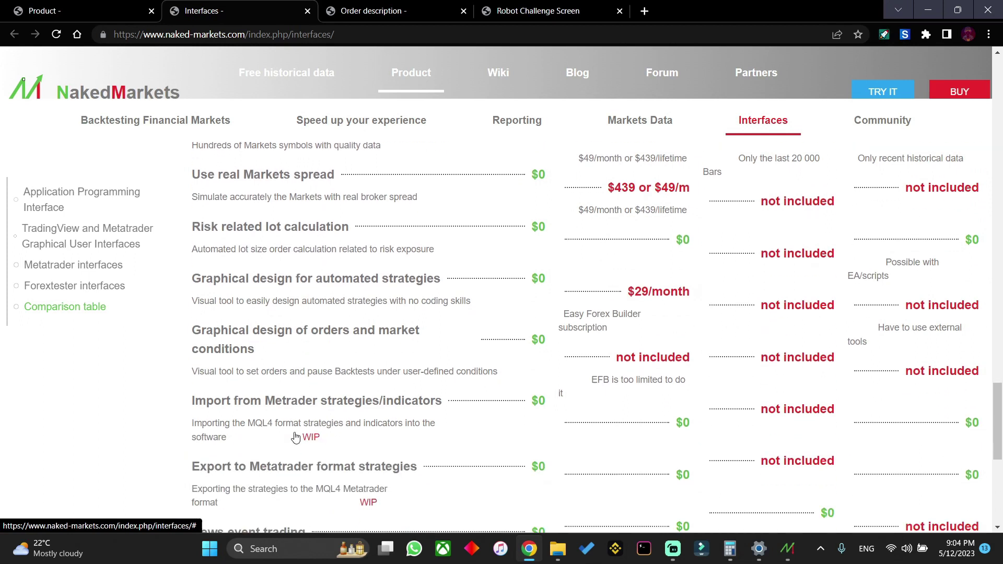
scroll(294, 438, "down", 1)
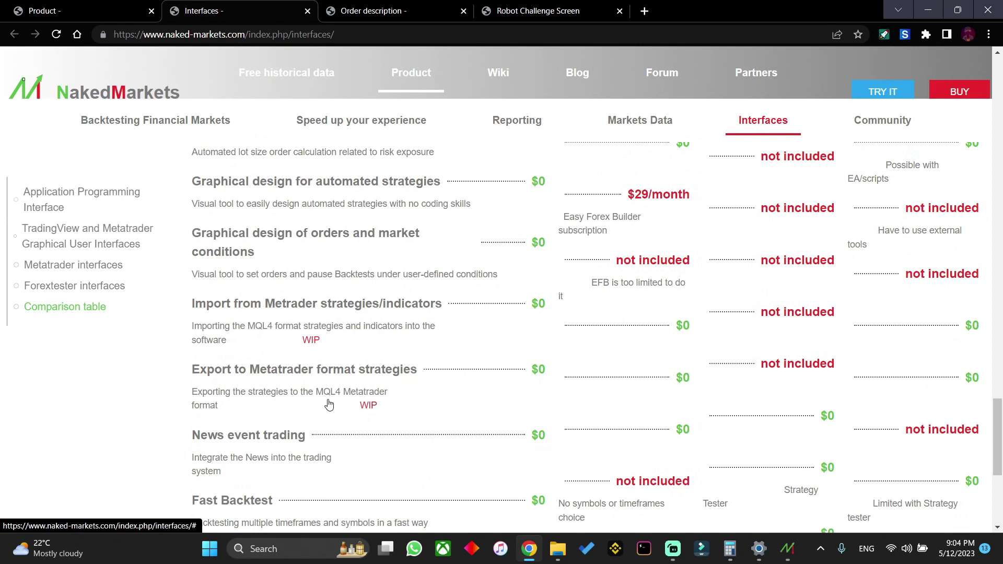
scroll(477, 336, "down", 3)
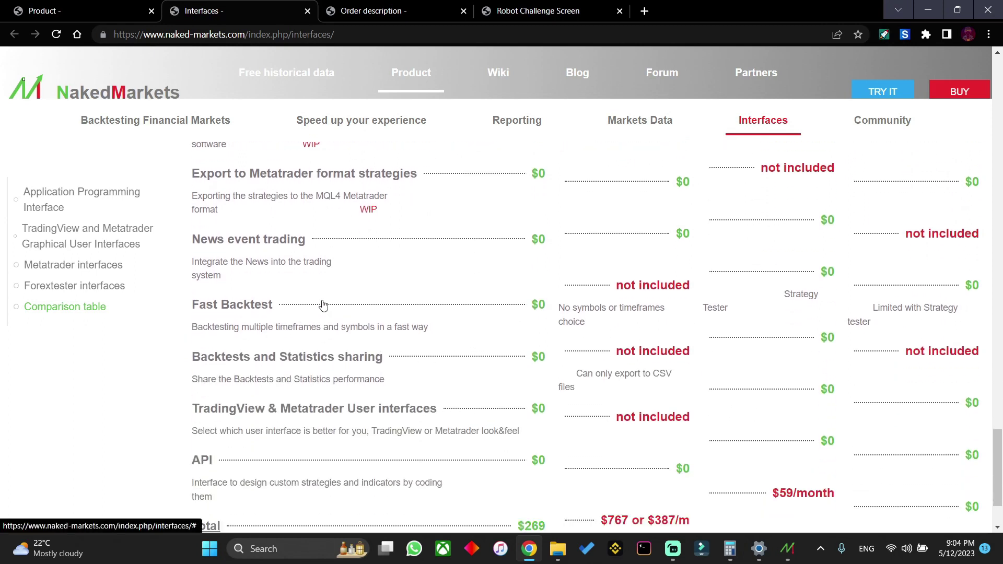
scroll(324, 305, "down", 2)
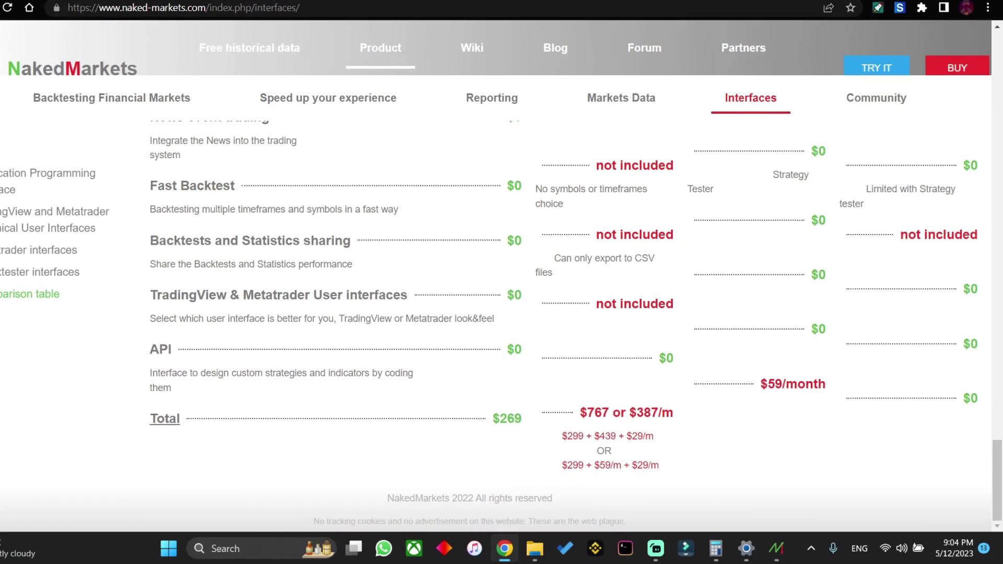
Step: Open the $269 NakedMarkets purchase order page from the BUY button
left_click(878, 251)
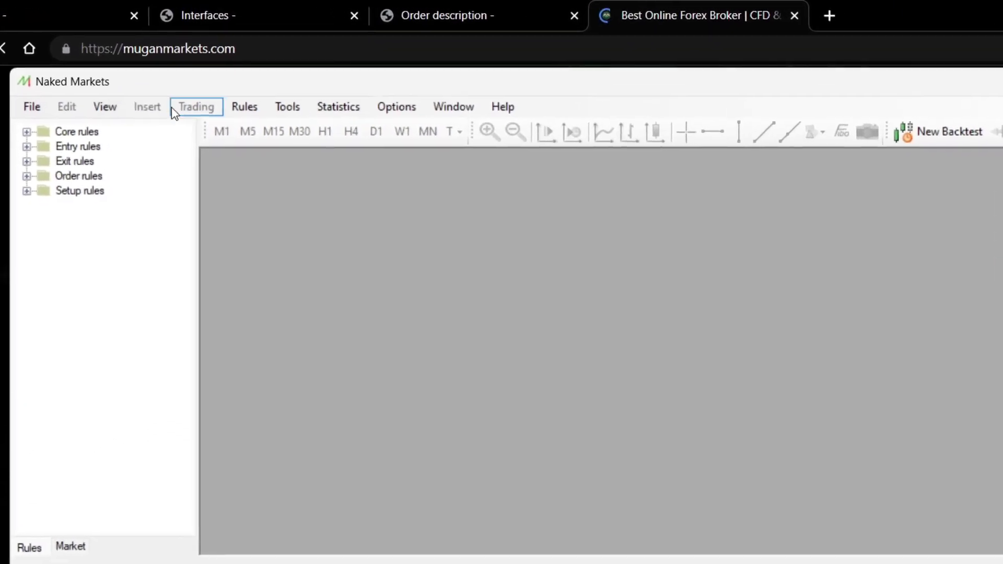
Step: Open the Rule Manager and expand the Operators and Time value default rule categories
left_click(253, 130)
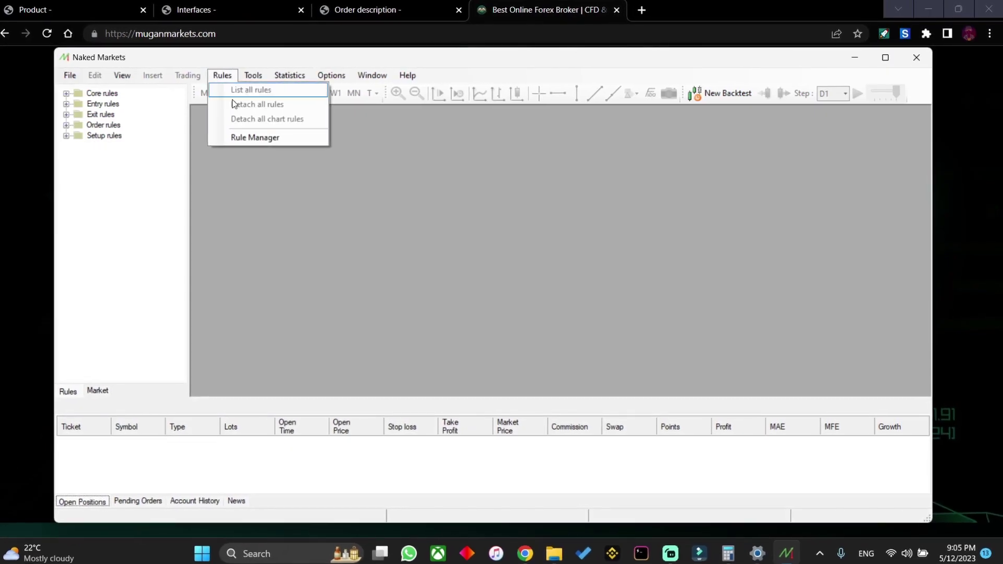
left_click(250, 137)
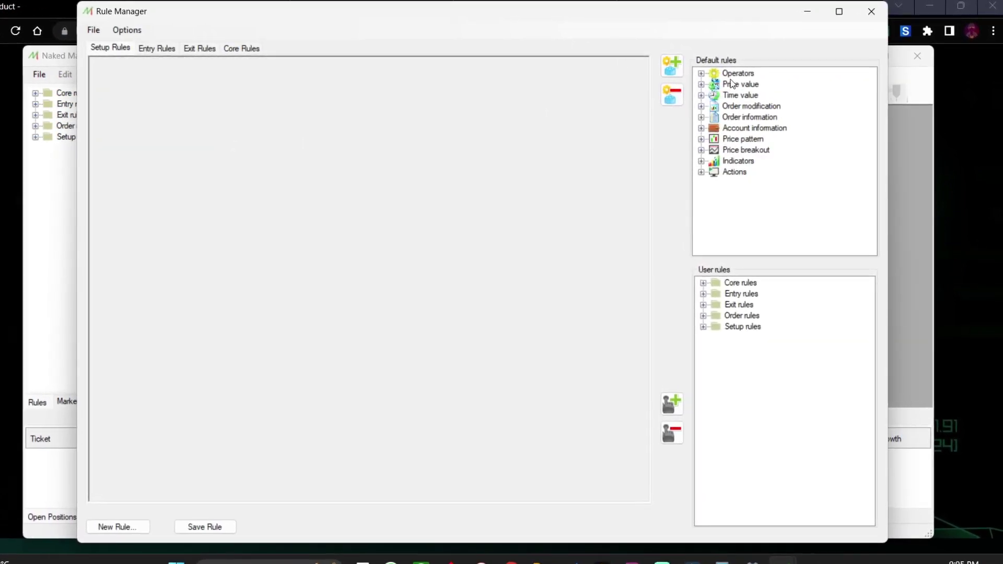
left_click(700, 73)
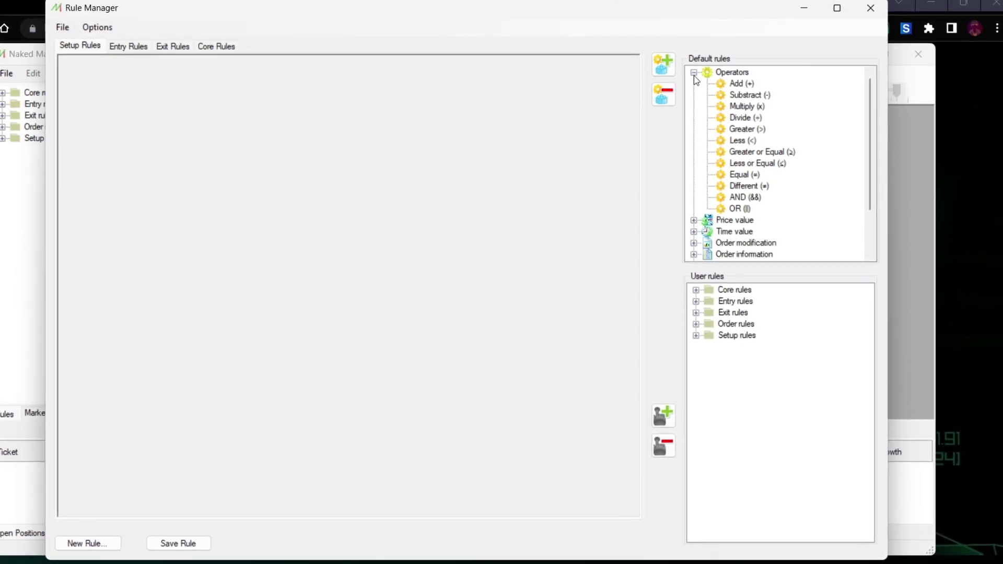
left_click(694, 73)
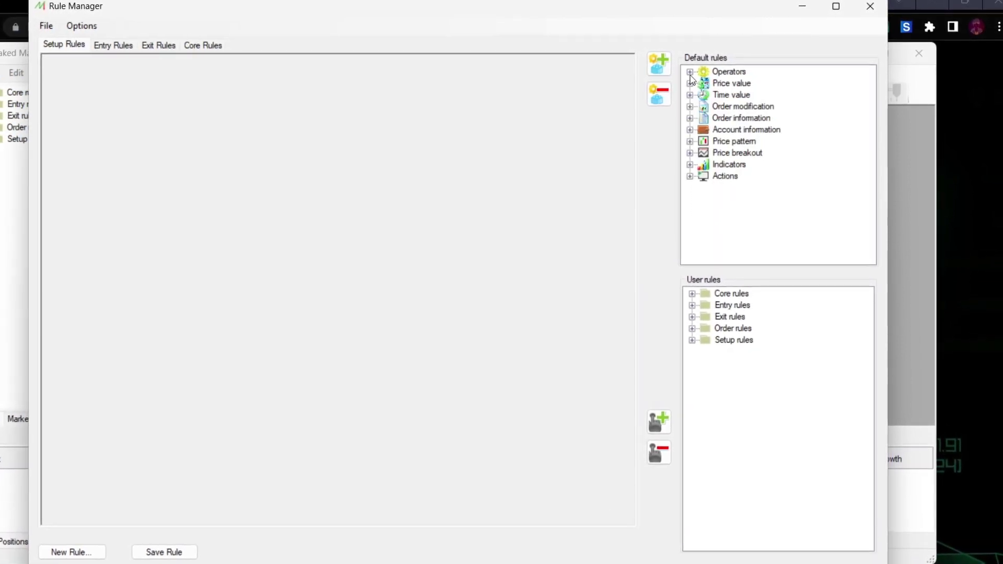
left_click(688, 72)
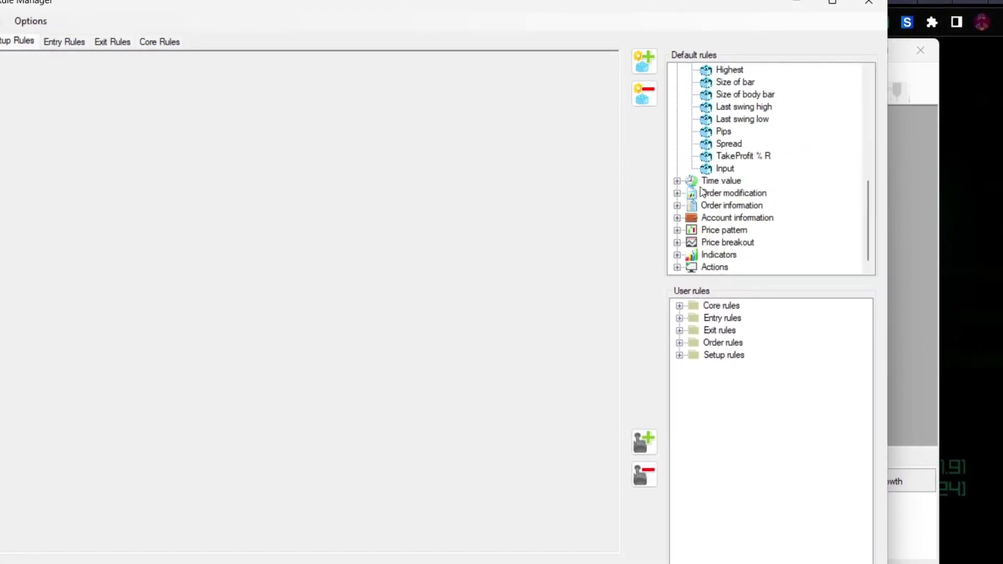
left_click(675, 182)
scroll(675, 188, "down", 2)
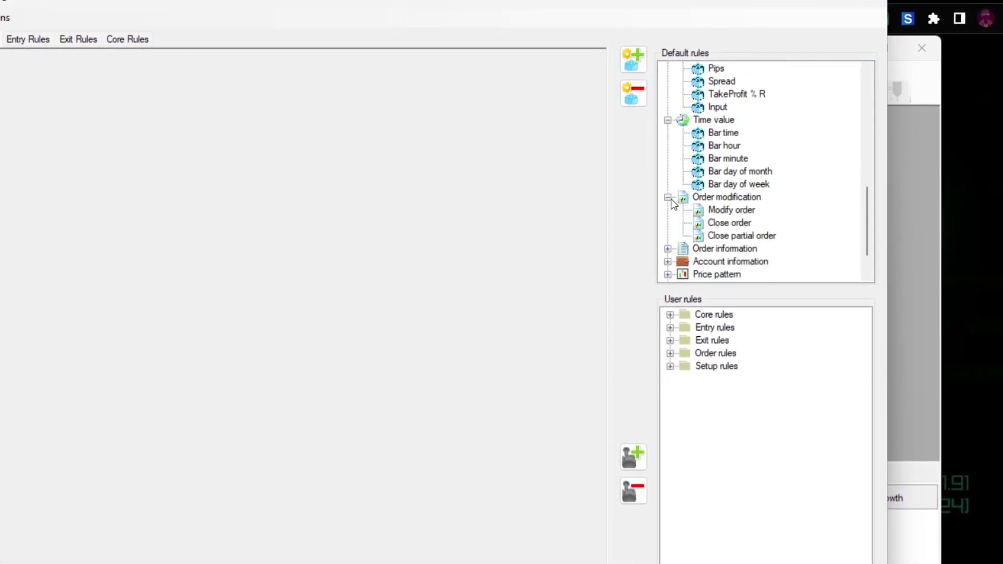
scroll(671, 203, "down", 1)
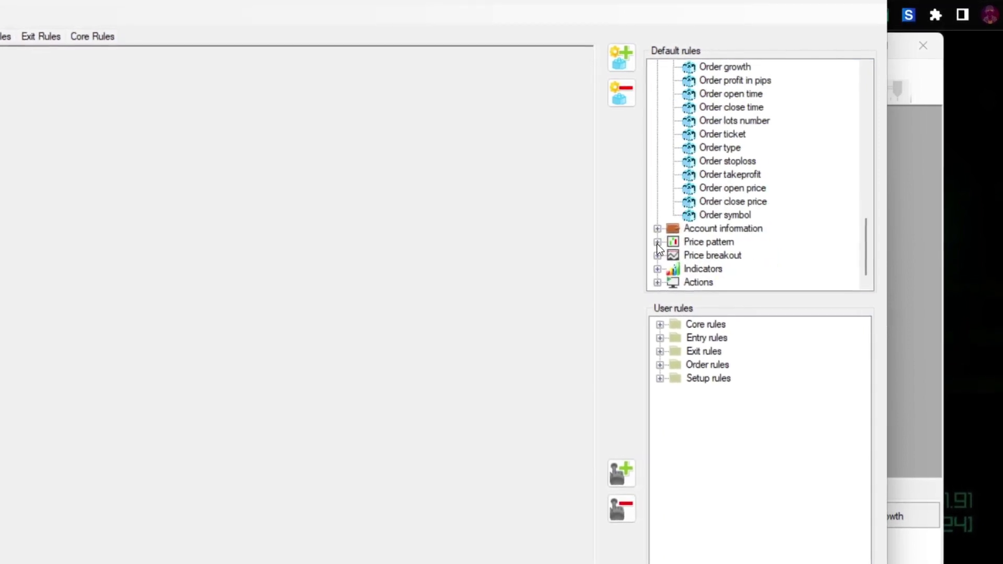
Step: Expand Price pattern and Indicators, then the Core, Entry and Order user rules
left_click(661, 238)
scroll(674, 240, "down", 2)
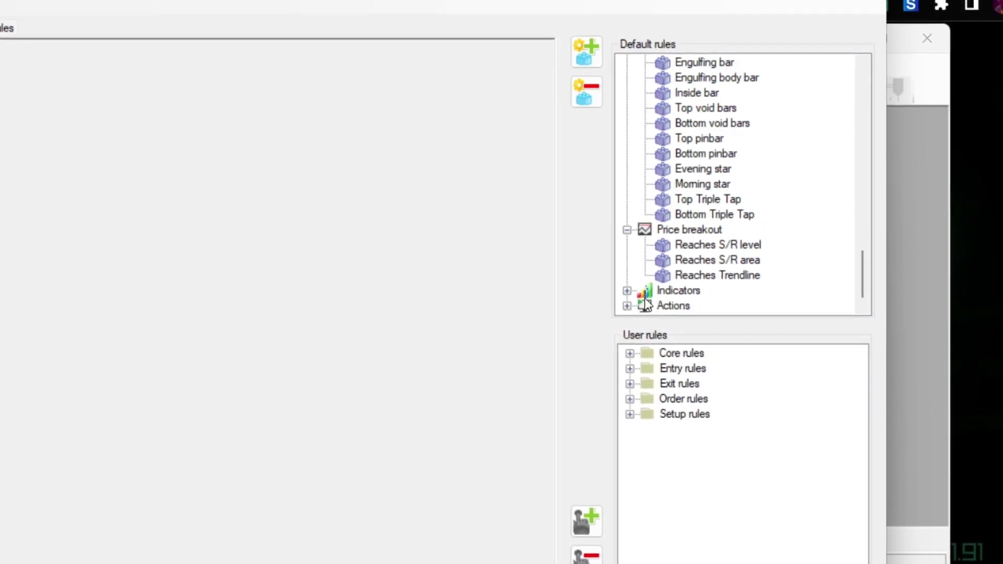
left_click(625, 292)
scroll(697, 186, "down", 2)
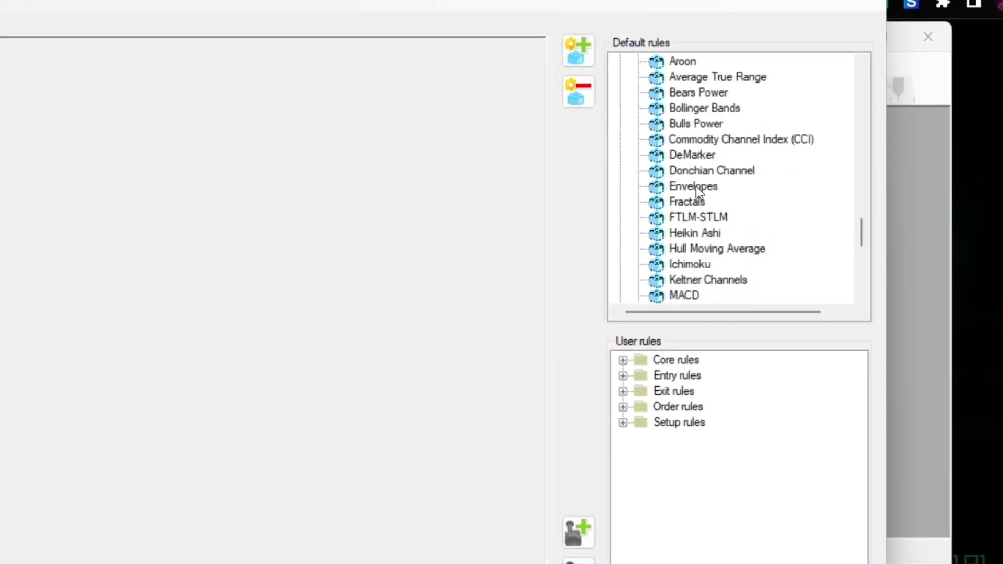
scroll(695, 185, "down", 5)
scroll(694, 186, "down", 2)
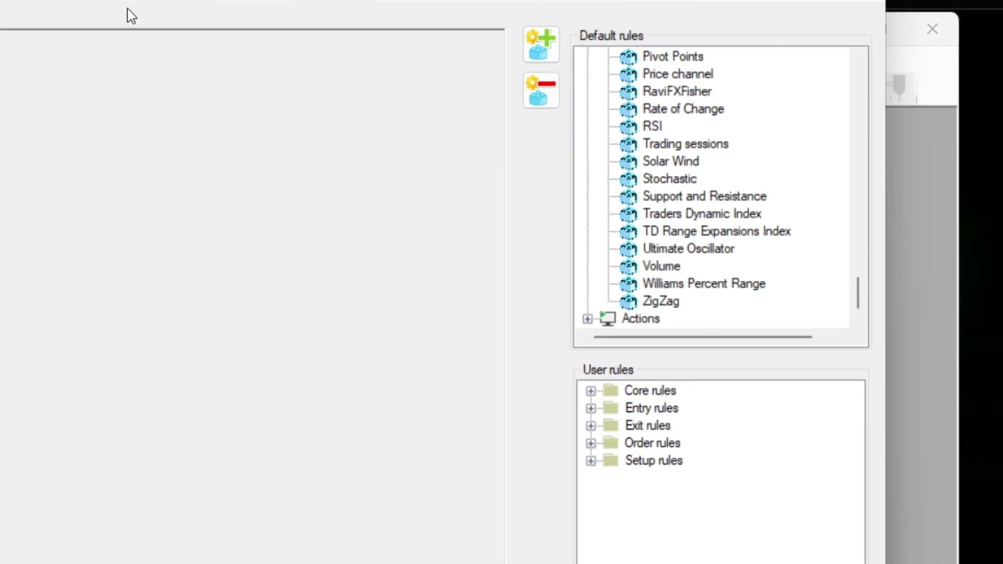
left_click(647, 425)
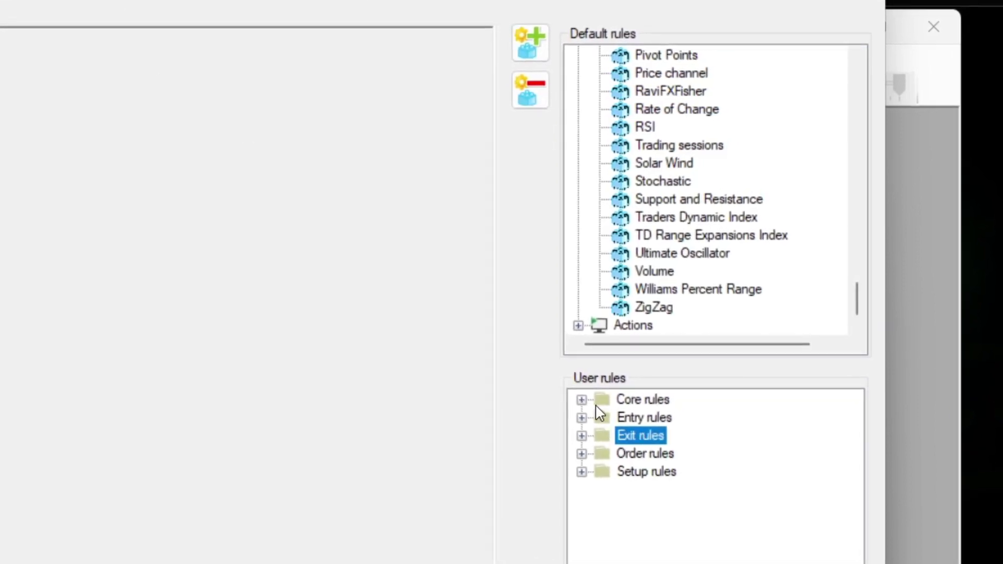
left_click(581, 401)
left_click(572, 446)
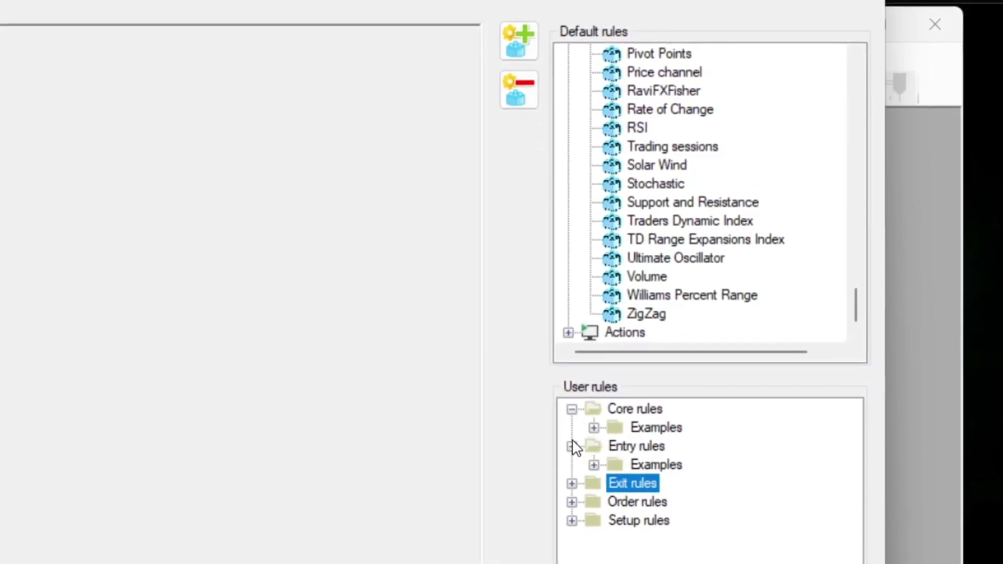
left_click(572, 502)
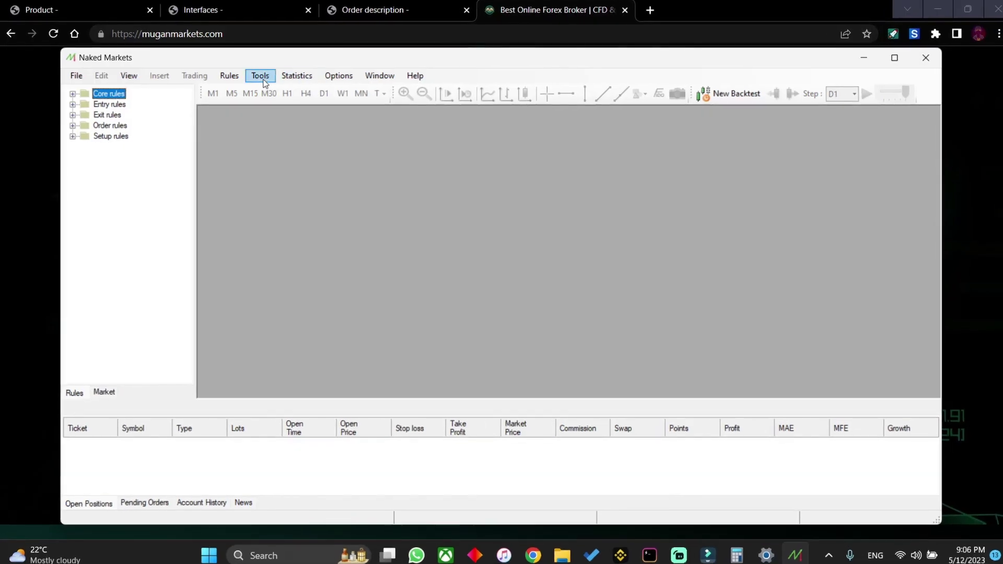
Step: Check the empty saved Strategies list under Tools
left_click(260, 76)
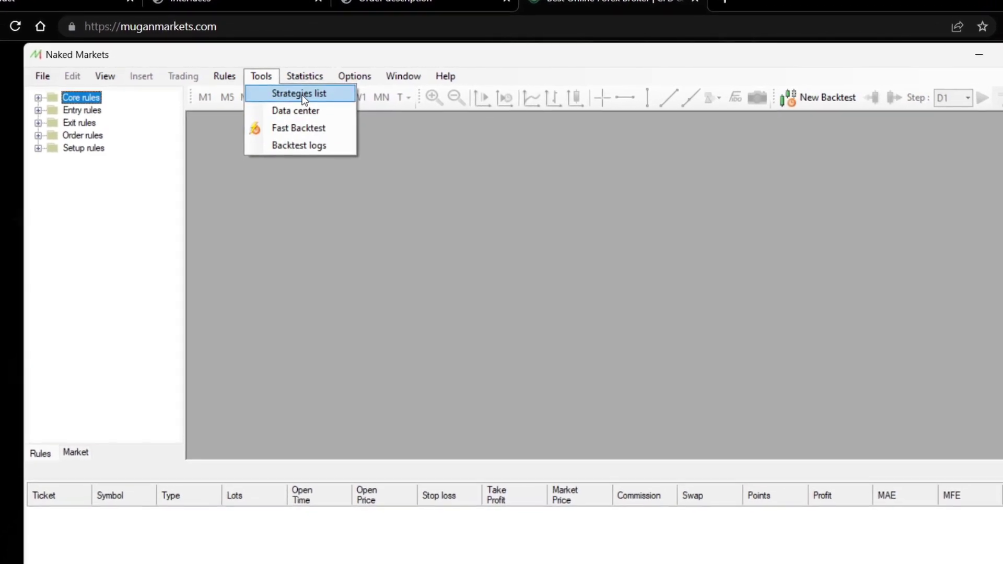
left_click(302, 94)
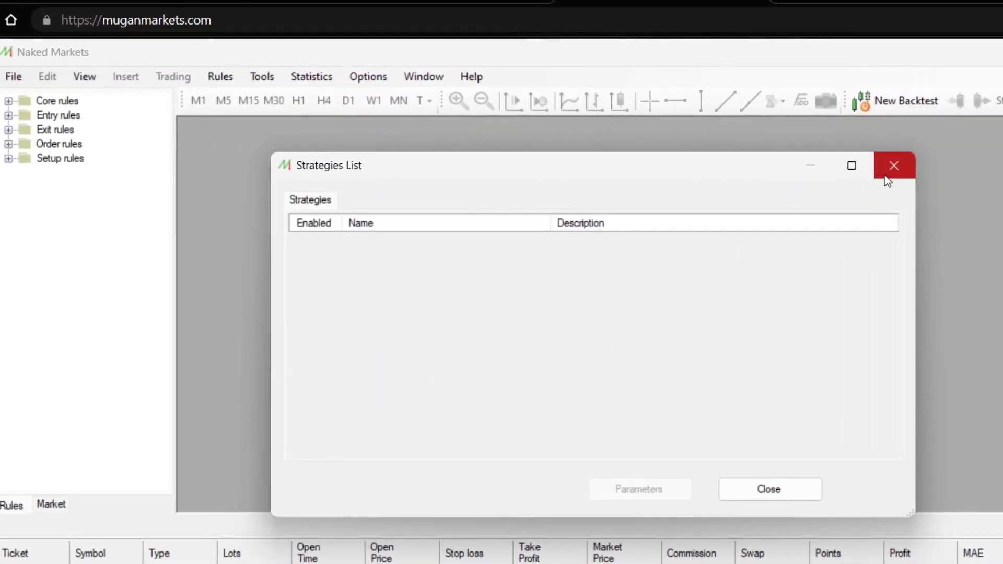
left_click(886, 180)
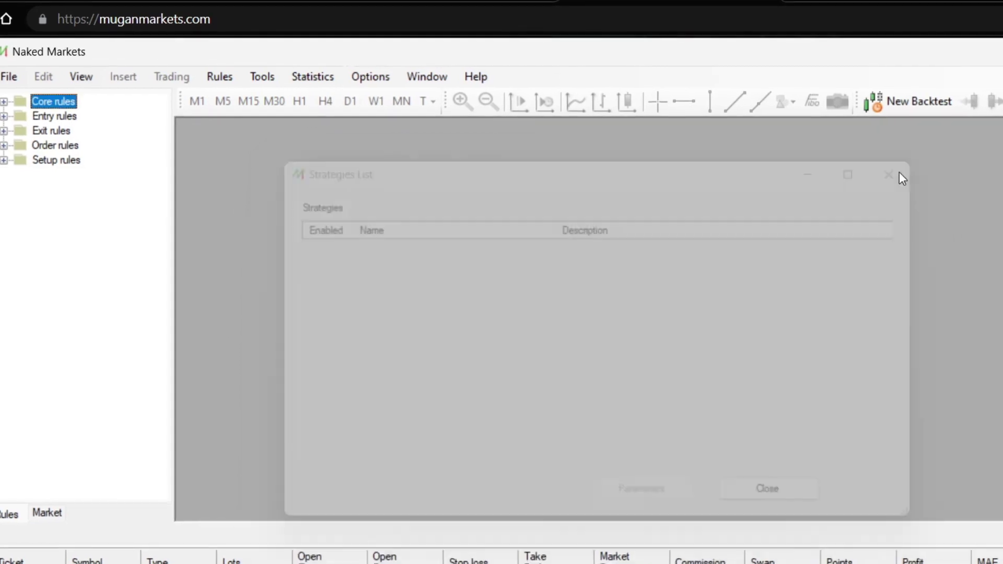
Step: Look through the Statistics, Options and Window menus, then begin a File > New Backtest
left_click(333, 78)
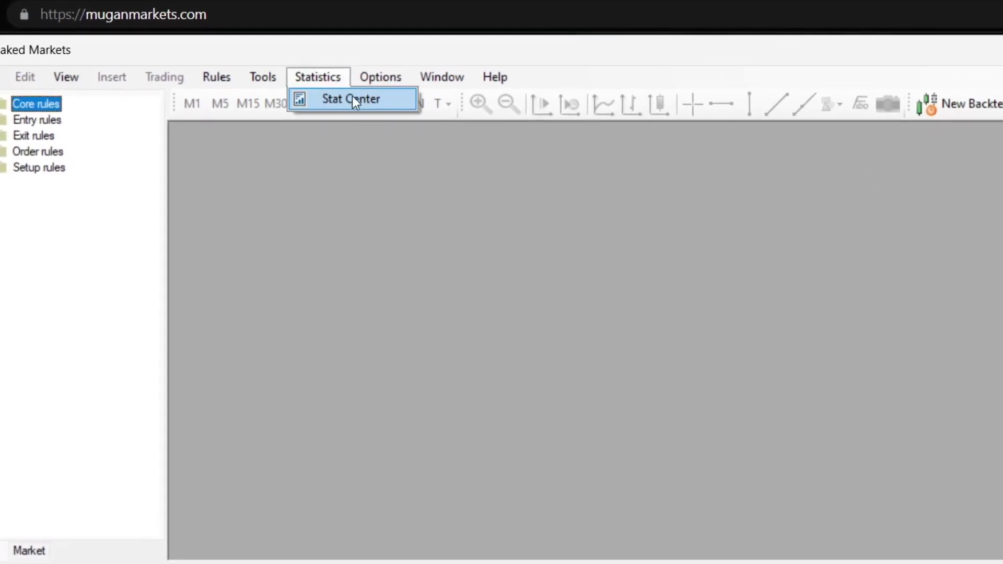
left_click(374, 79)
left_click(430, 81)
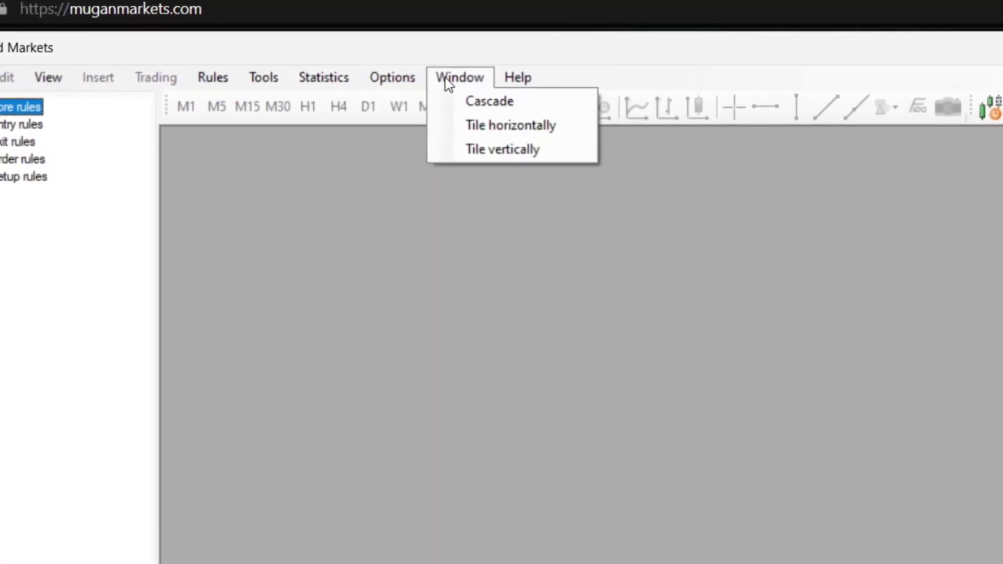
left_click(507, 101)
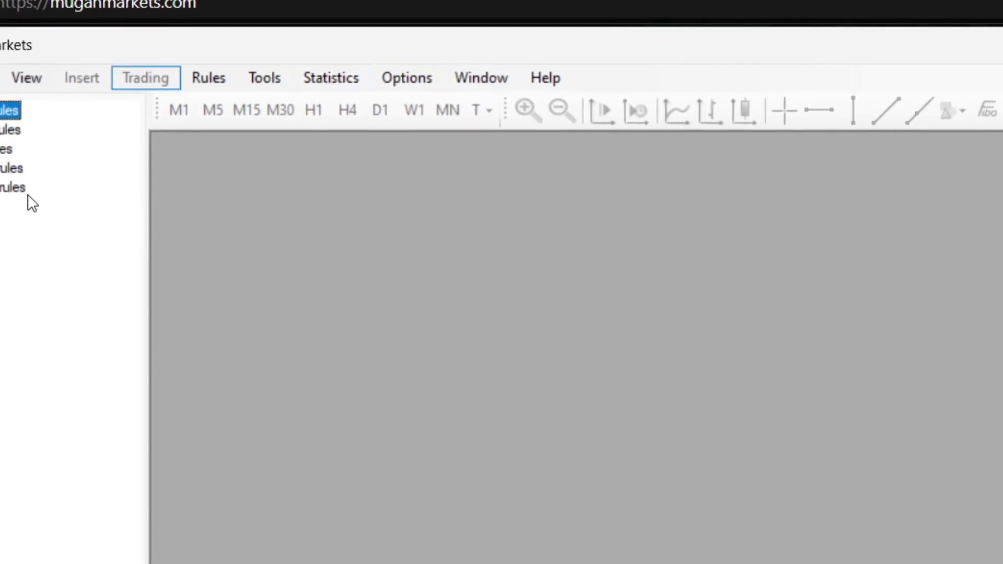
left_click(79, 75)
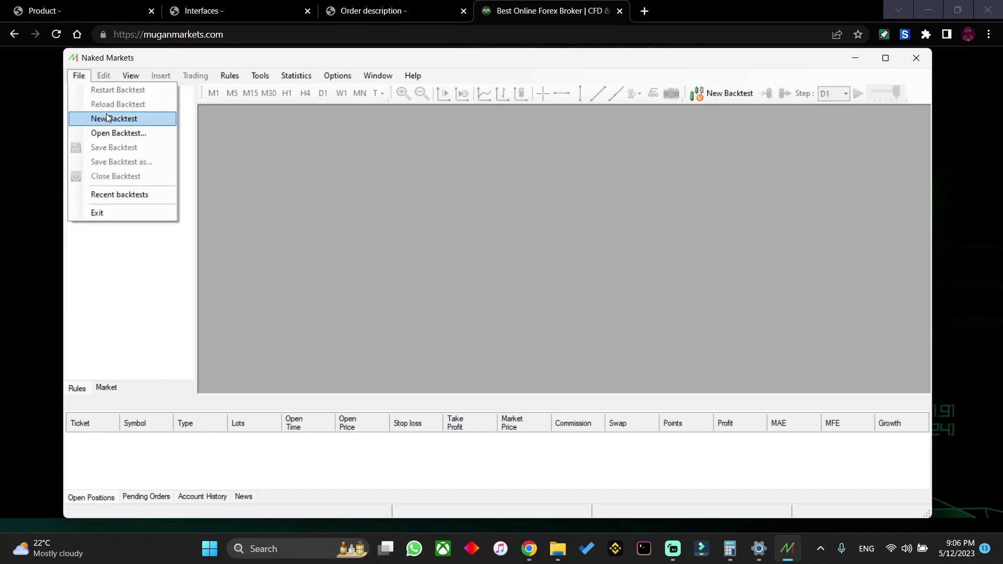
left_click(107, 118)
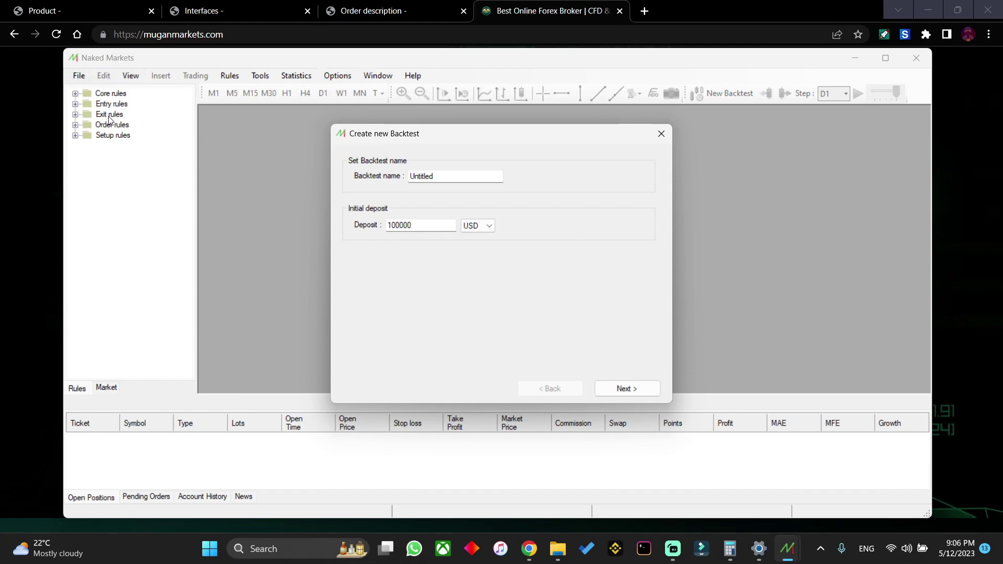
Step: Bring the broker website forward and cancel the Create new Backtest dialog
left_click(958, 138)
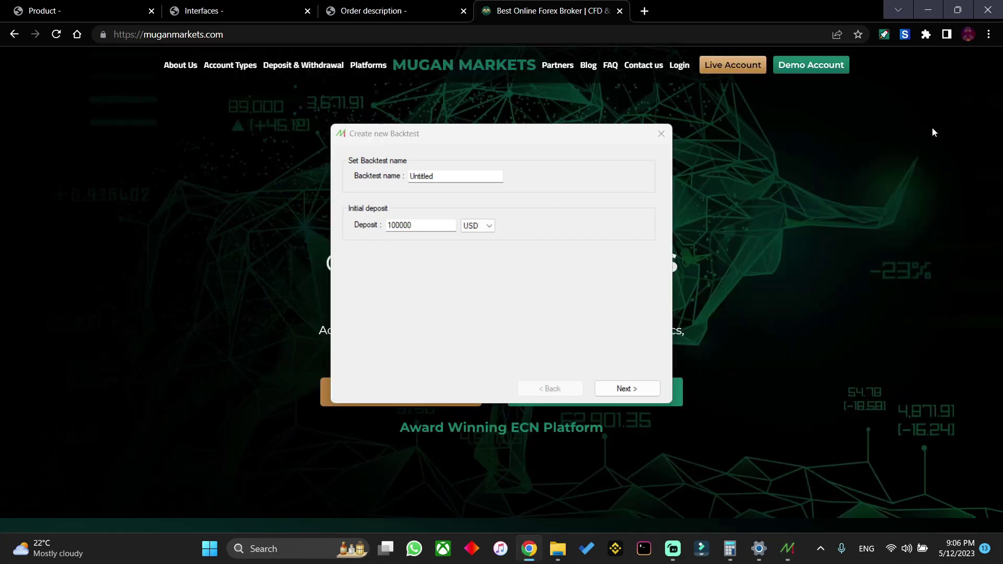
left_click(658, 134)
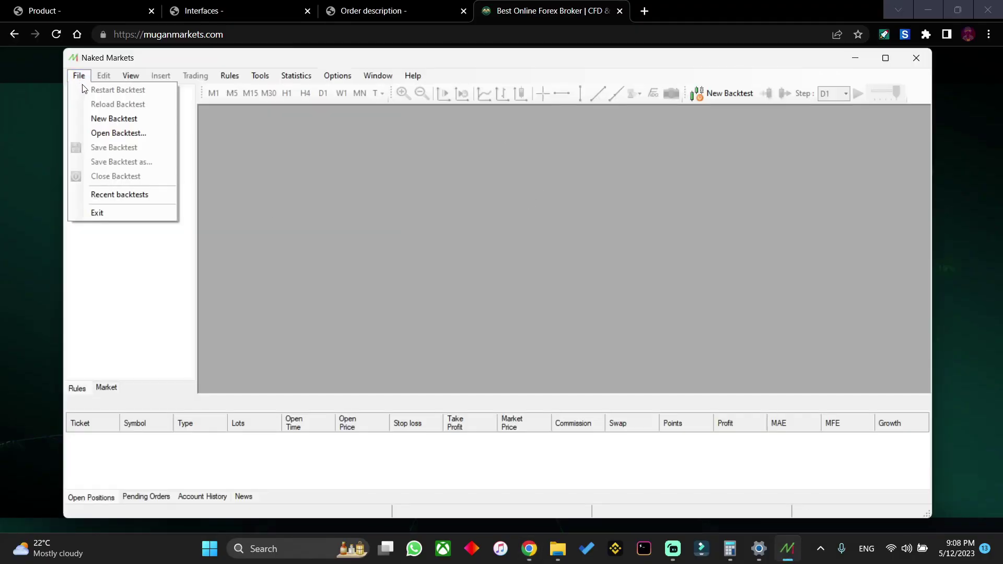
Step: Start the new backtest FIRST STRATEGY with a 100 USD deposit
left_click(104, 119)
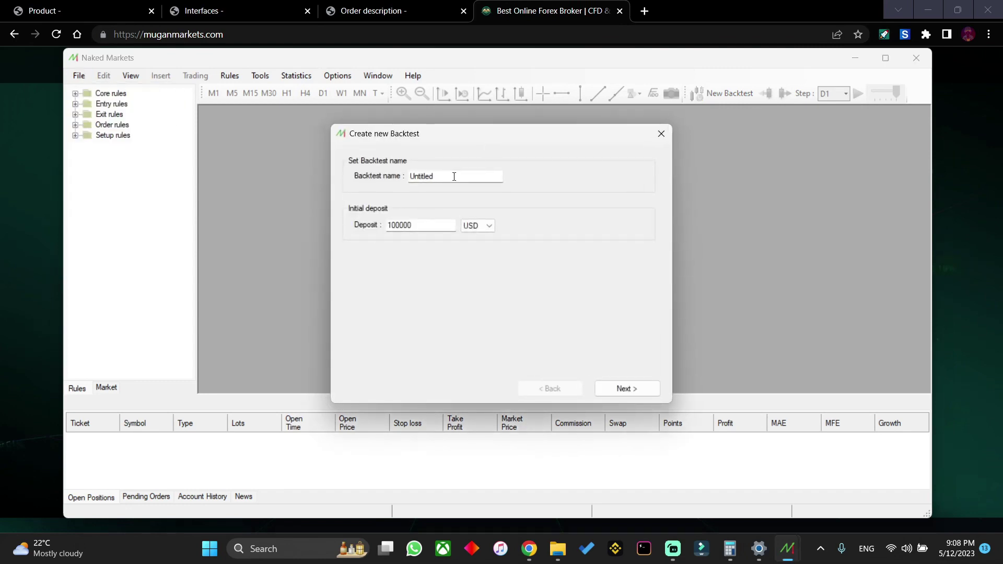
type("F")
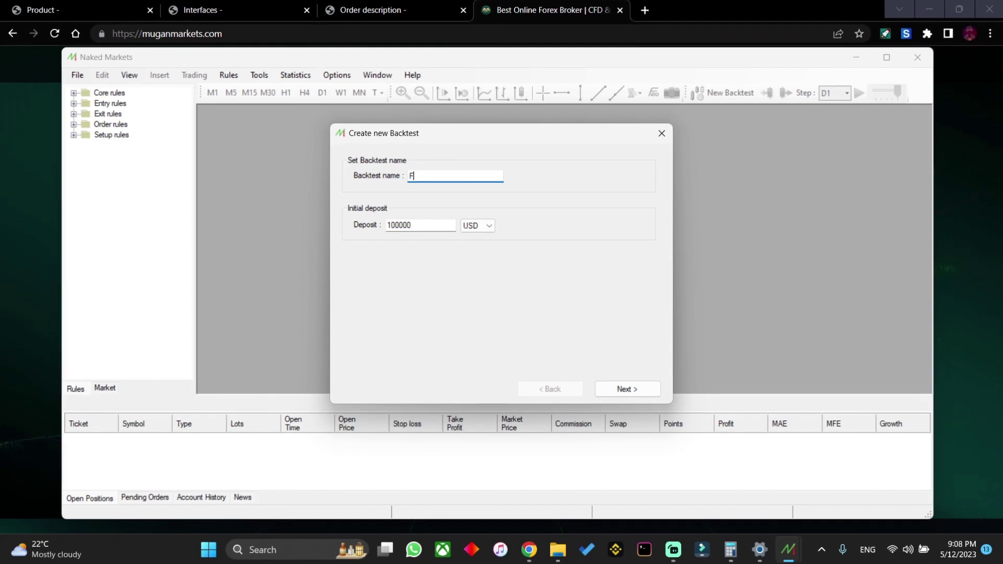
type("l")
type("RST")
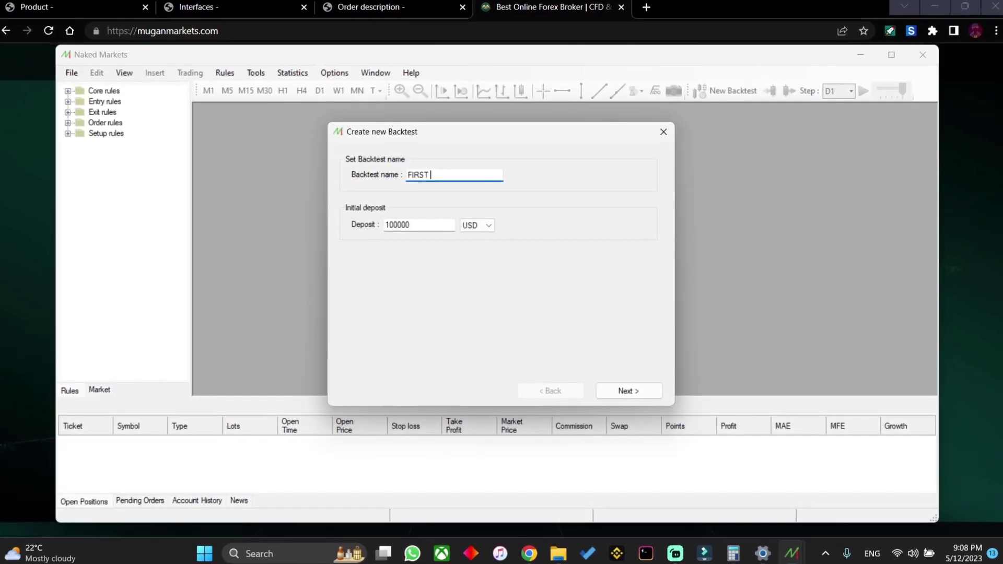
type(" STRATEGY")
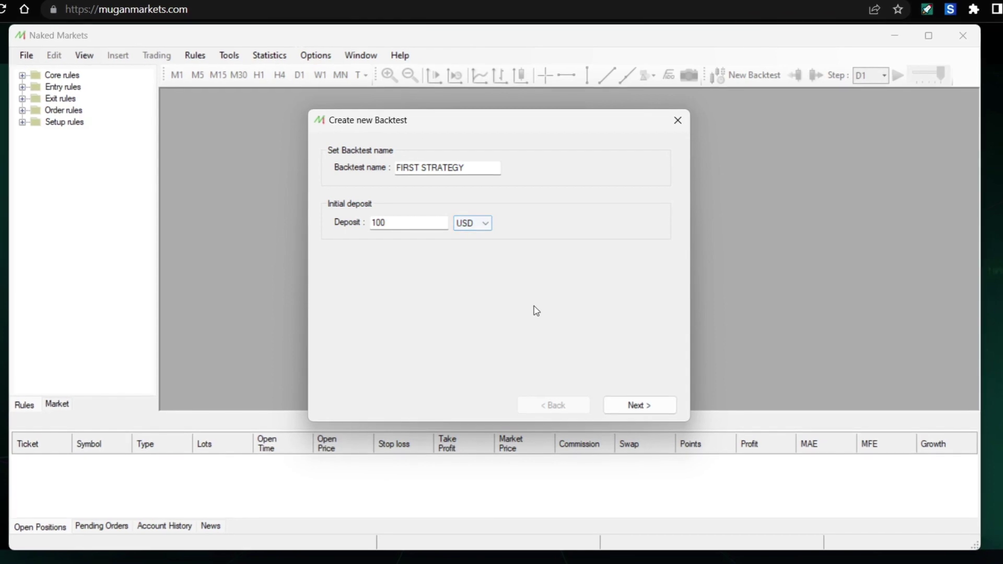
Step: Add USA100 to the backtest and advance the starting date month by month
left_click(639, 407)
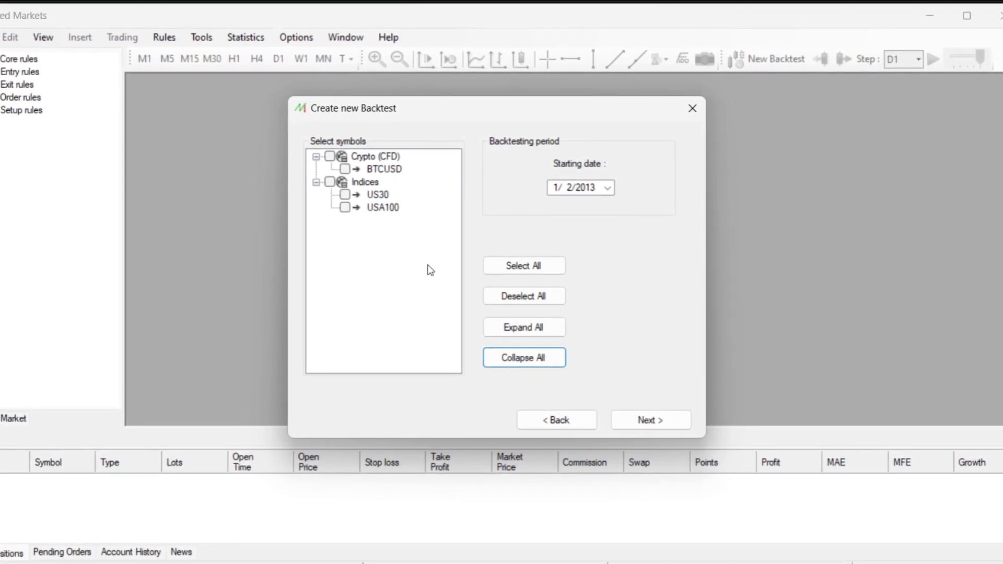
left_click(344, 211)
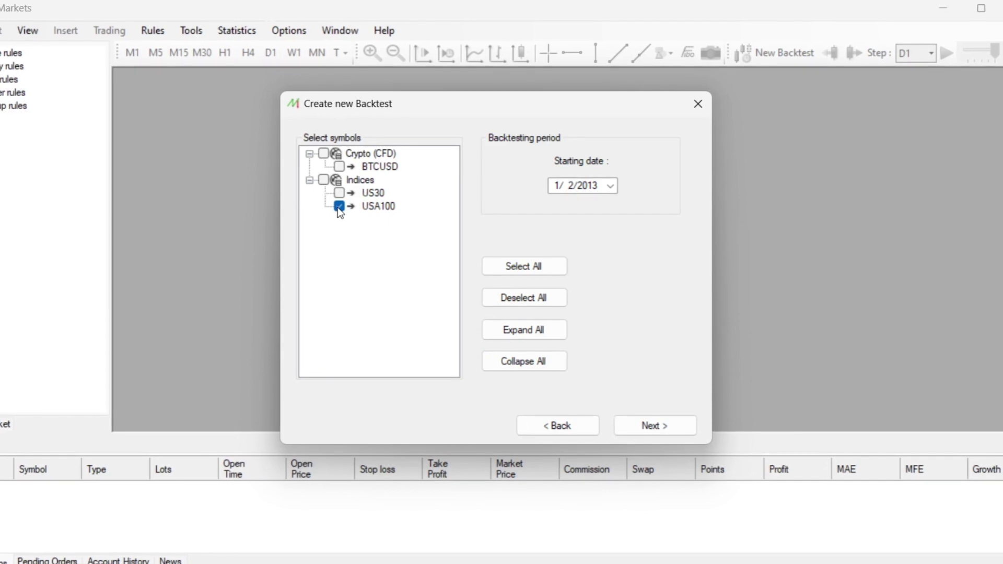
left_click(601, 185)
left_click(611, 184)
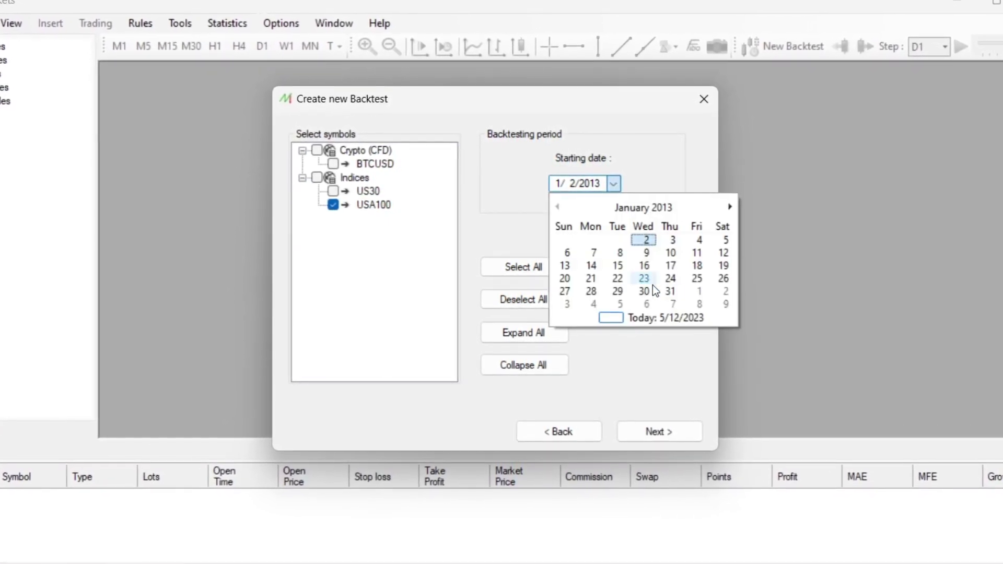
left_click(733, 207)
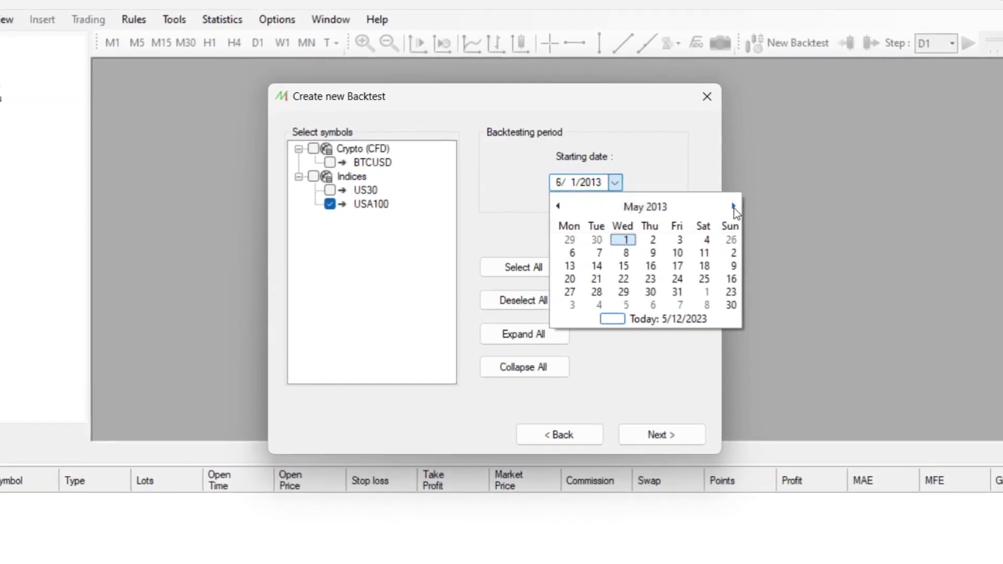
left_click(733, 207)
left_click(734, 207)
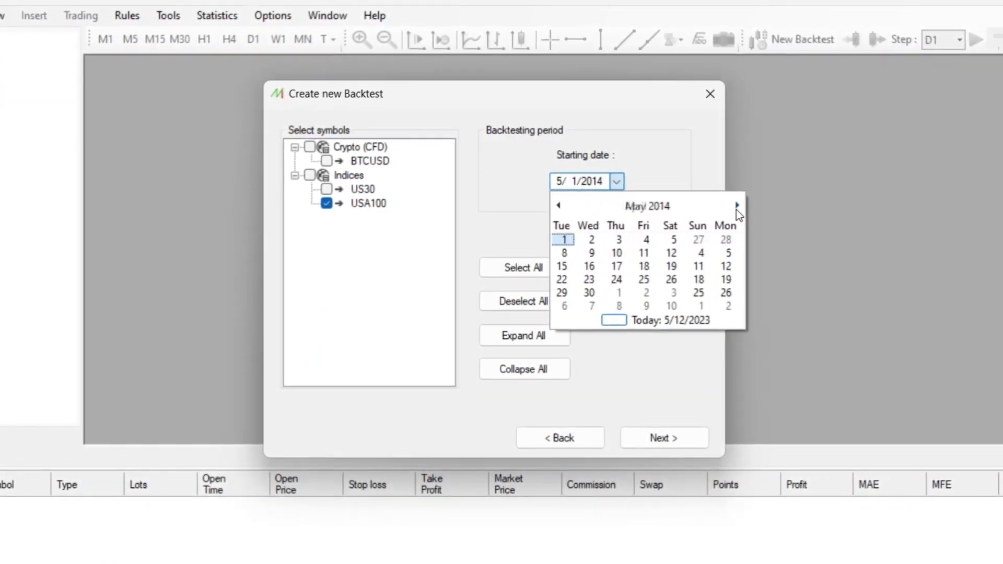
left_click(734, 208)
left_click(738, 205)
left_click(739, 206)
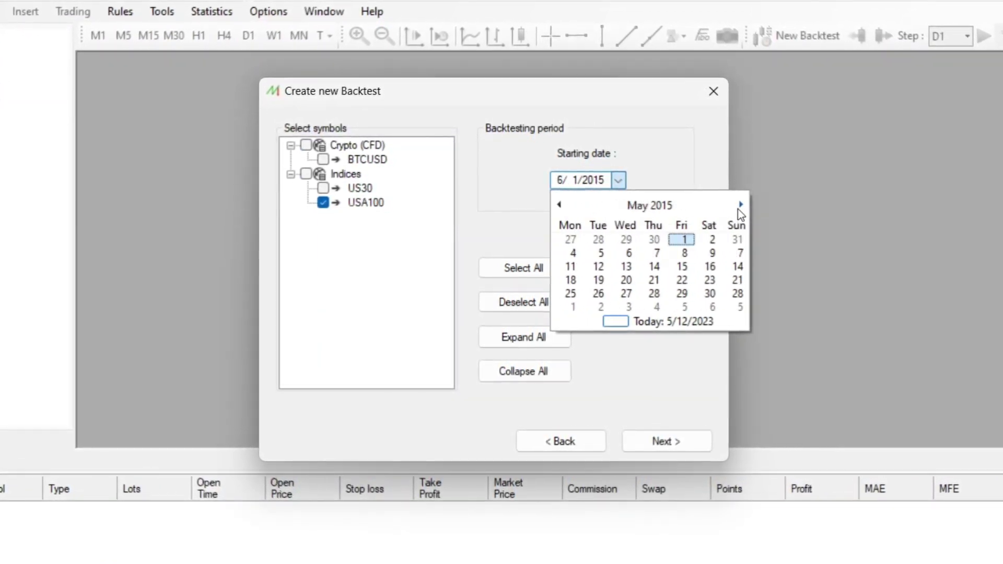
left_click(740, 206)
Step: Set the starting date to 1/1/2022 using the calendar's year view
left_click(620, 180)
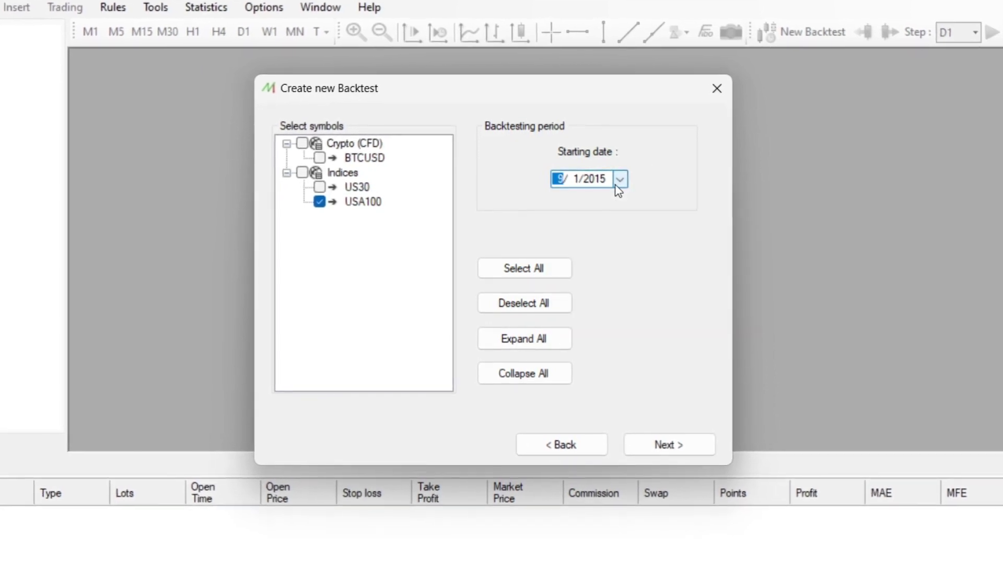
left_click(687, 206)
double_click(751, 204)
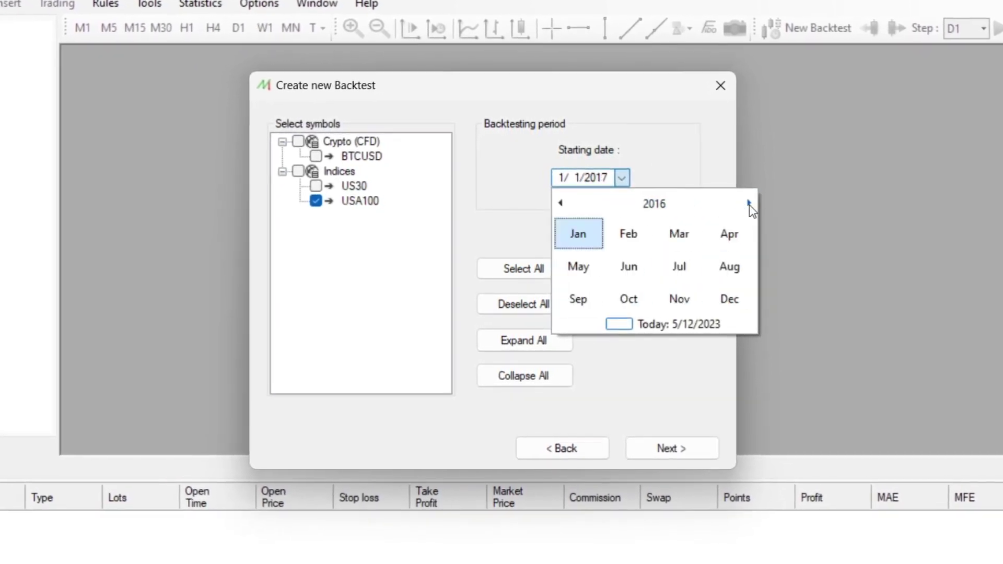
double_click(752, 205)
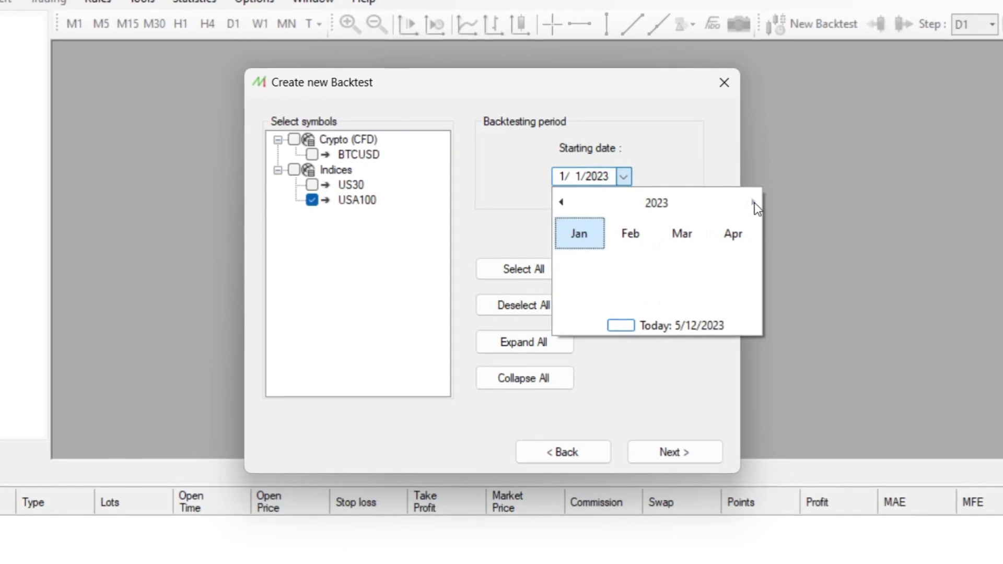
left_click(560, 204)
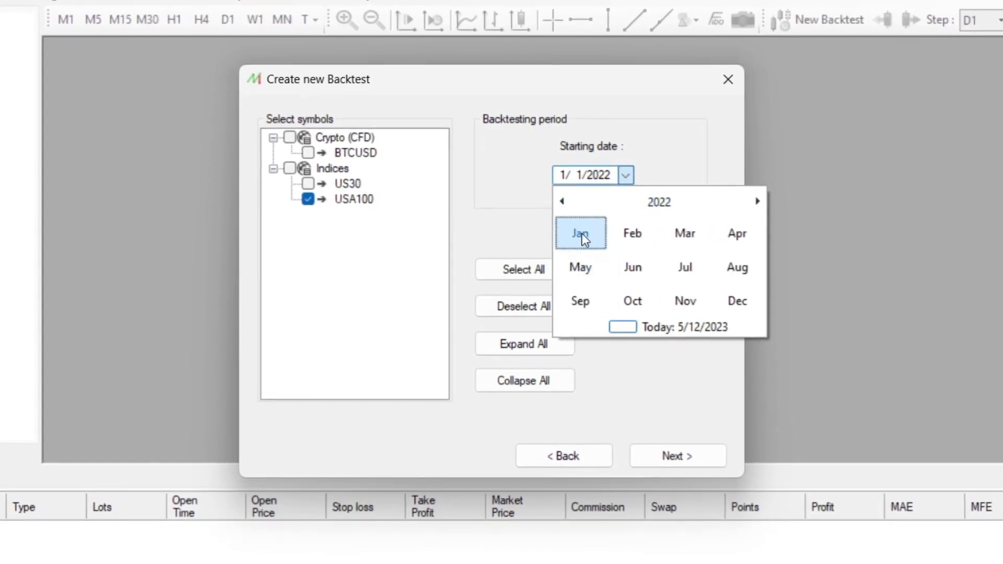
left_click(581, 232)
left_click(654, 140)
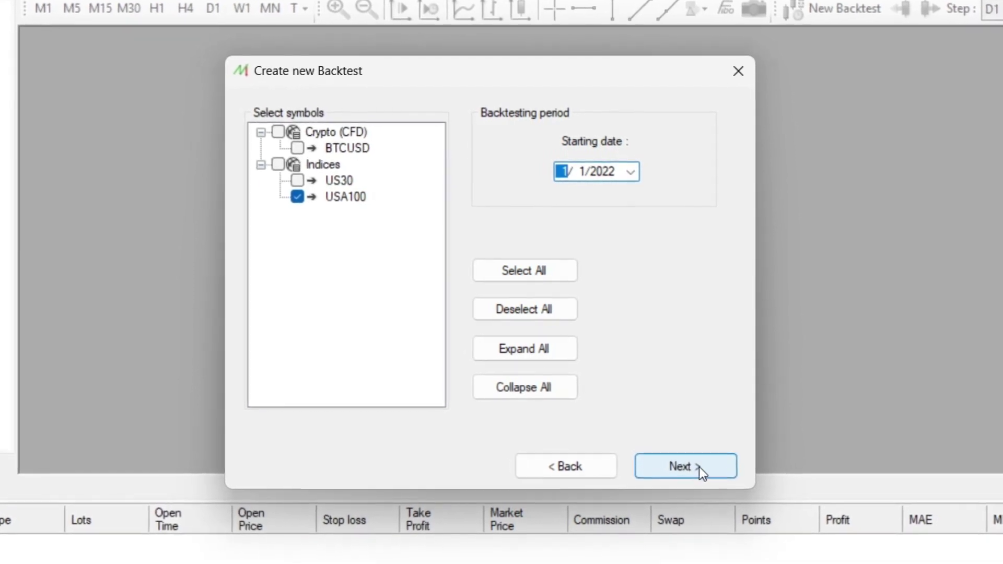
Step: Choose GMT+2 as the backtest time zone
left_click(700, 466)
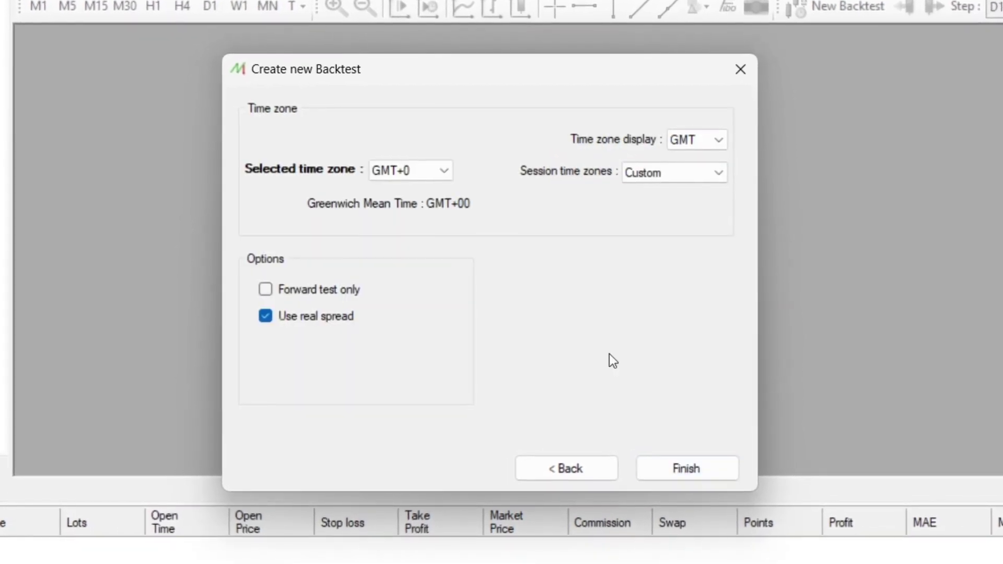
left_click(407, 166)
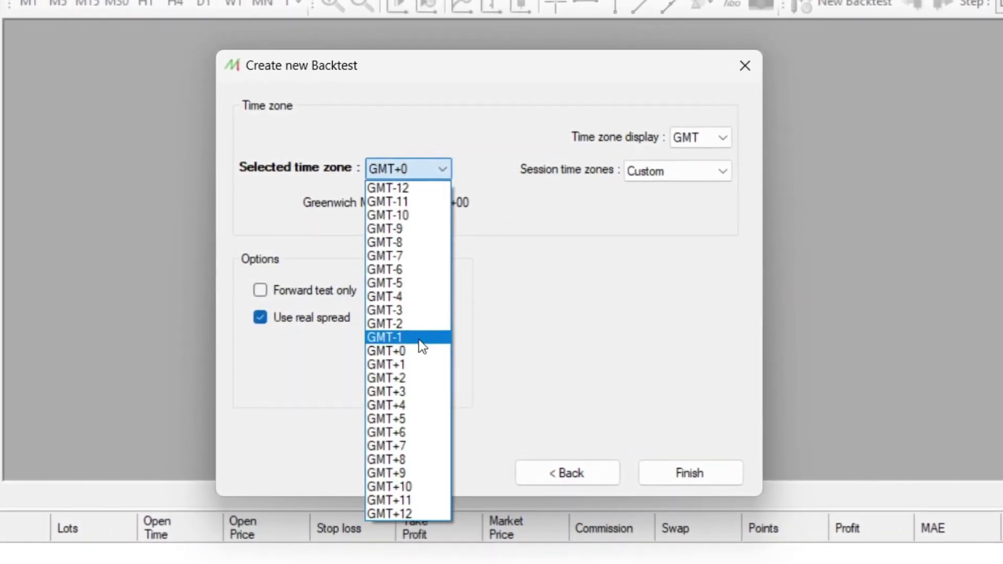
left_click(398, 384)
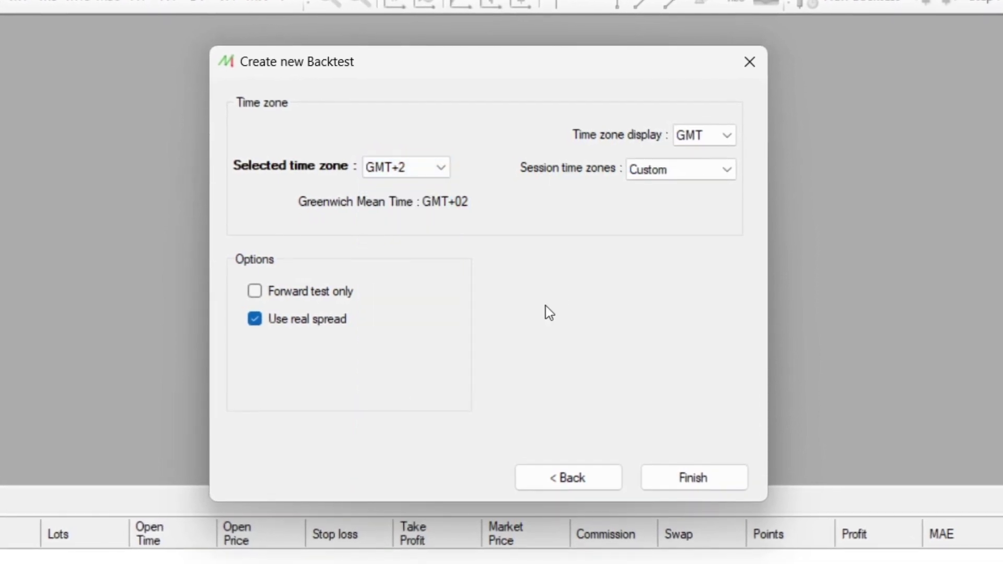
Step: Keep GMT display and Custom session time zones, then finish the backtest
left_click(704, 131)
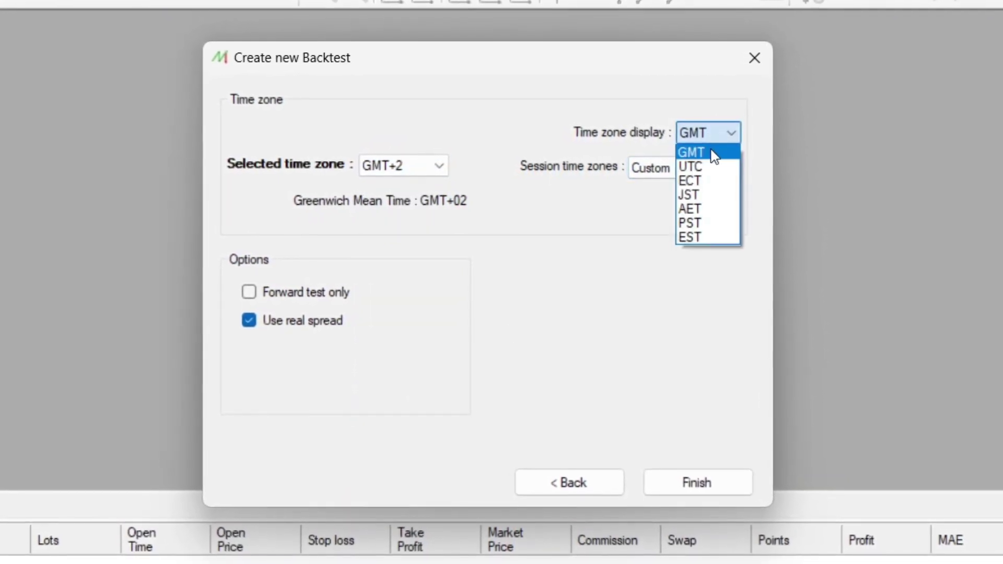
left_click(712, 139)
left_click(722, 167)
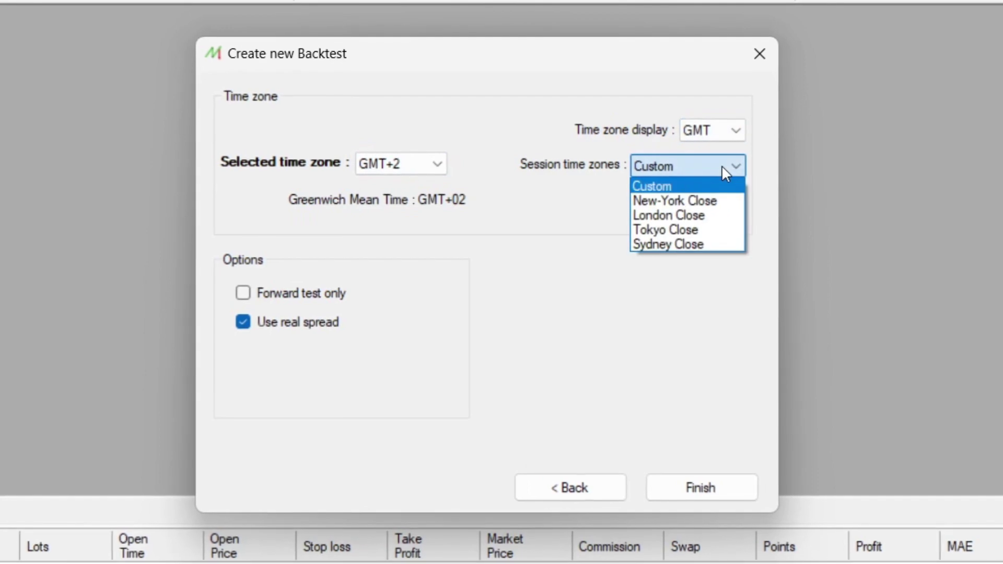
left_click(722, 165)
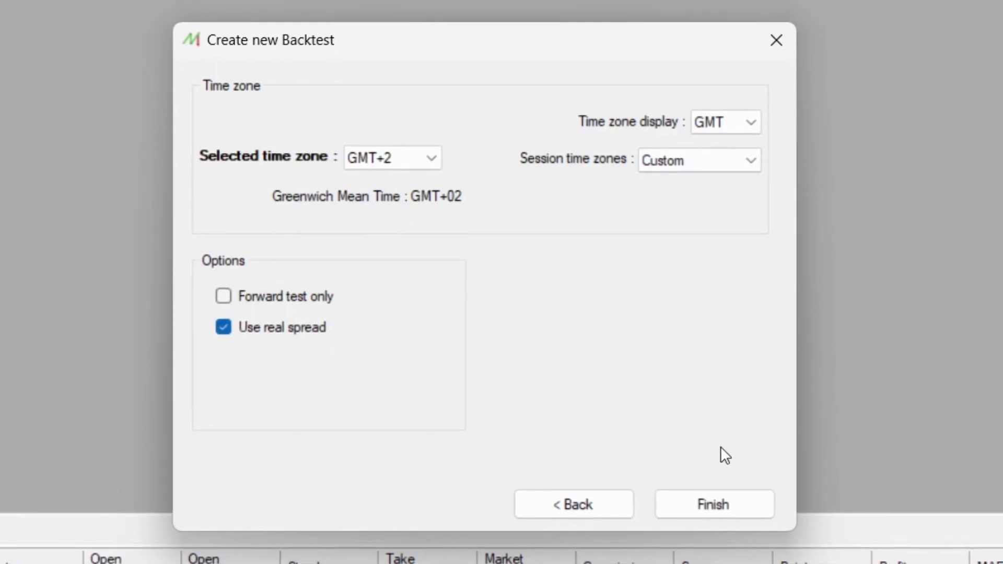
left_click(722, 499)
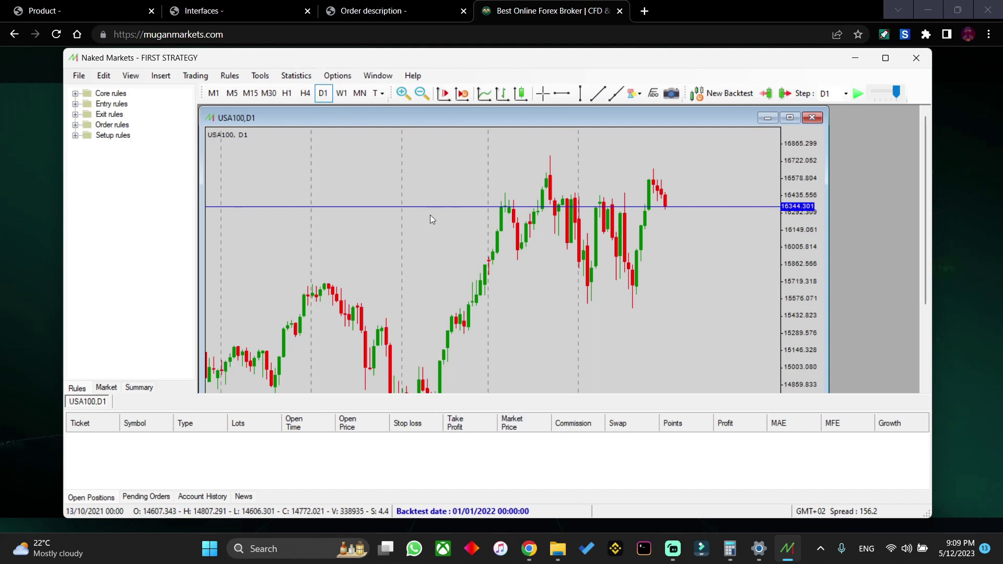
Step: Switch the chart through M1, M5 and H1, then back to D1 candles
left_click(213, 95)
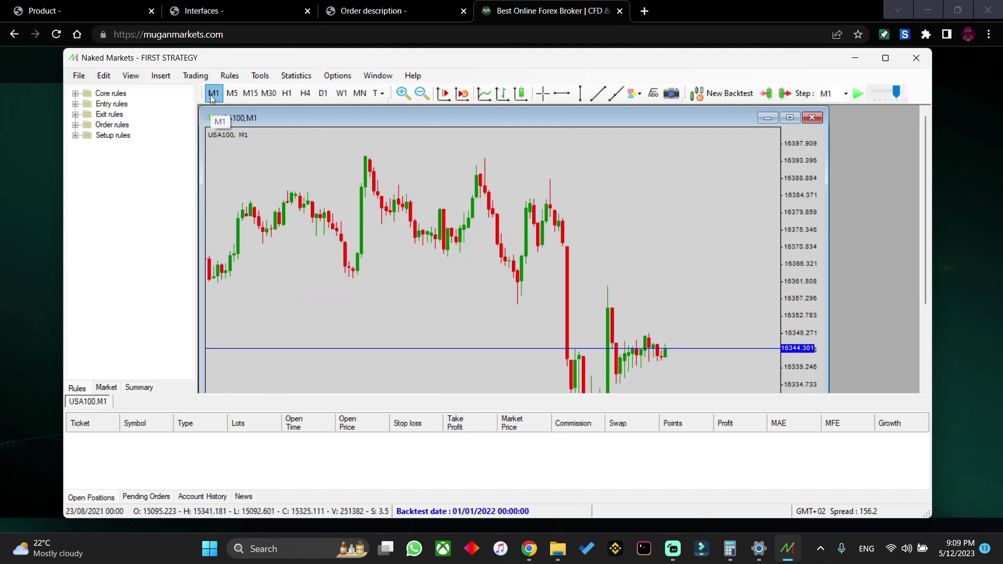
left_click(239, 96)
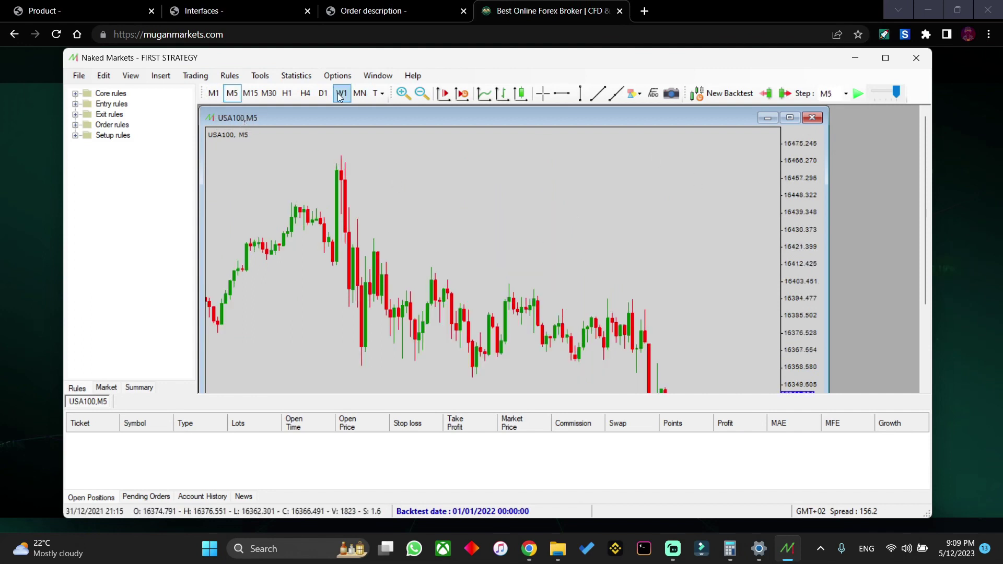
left_click(291, 96)
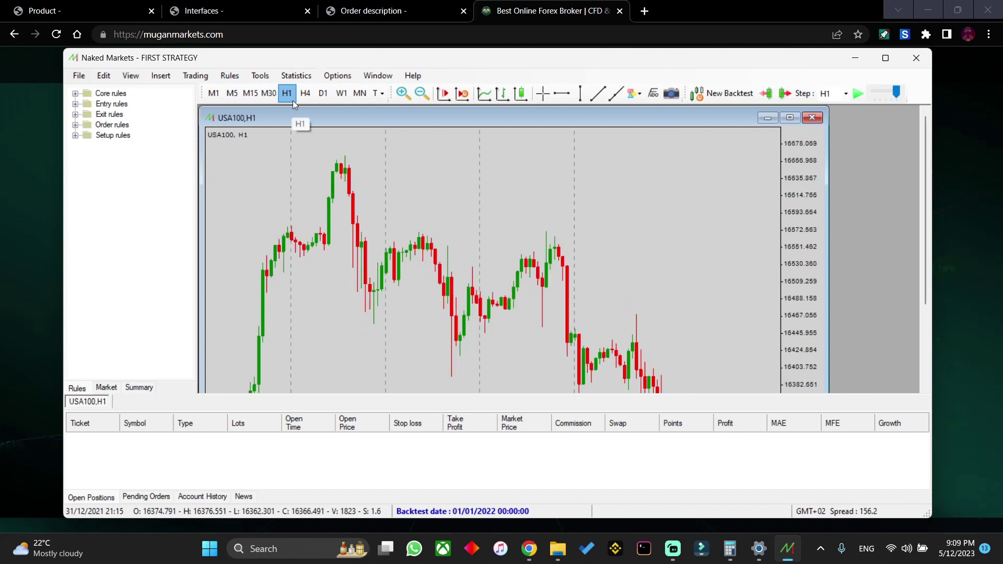
left_click(319, 96)
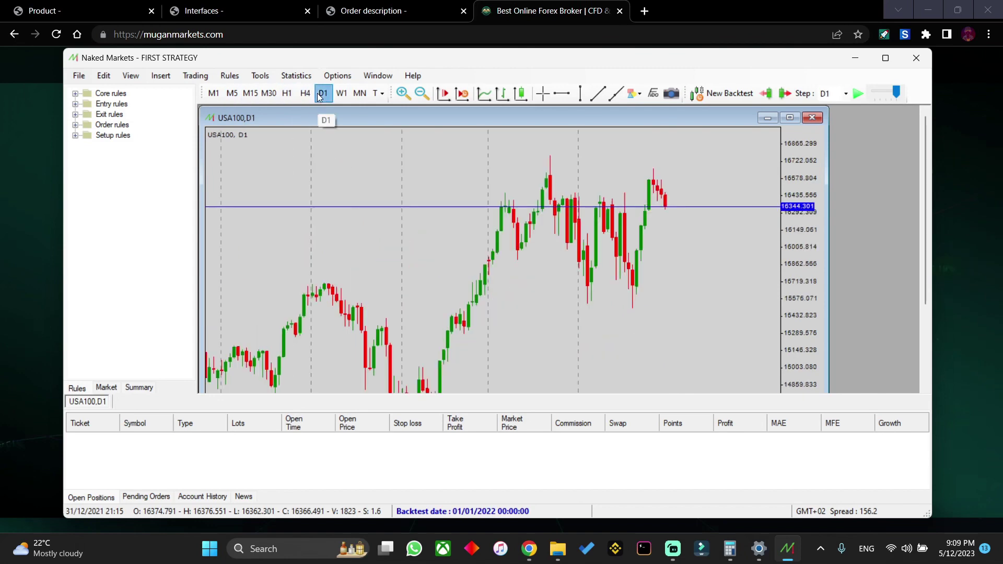
Step: Step the backtest into February 2022, then start automatic playback
left_click(860, 94)
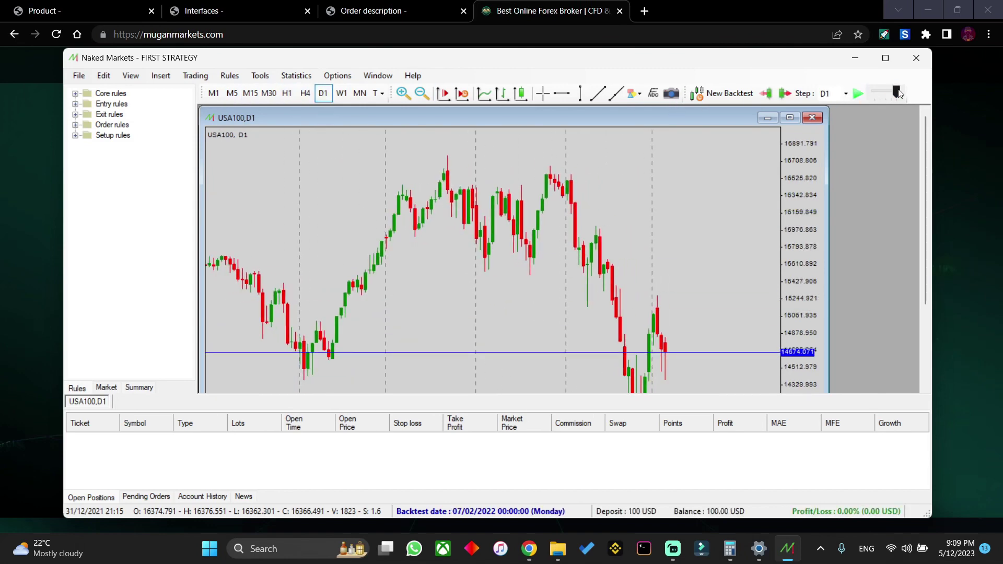
left_click_drag(890, 98, 890, 98)
left_click(859, 95)
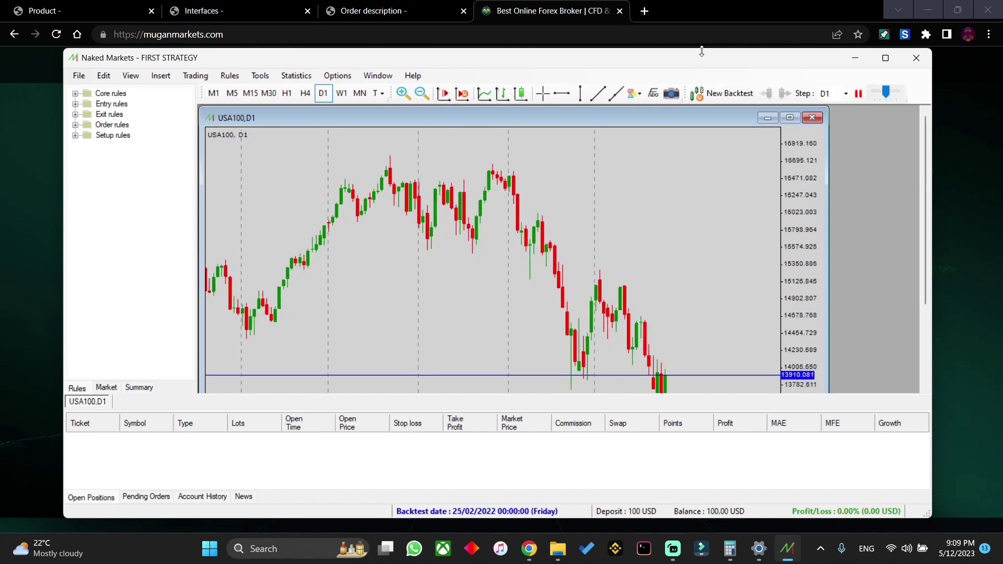
Step: Maximize the Naked Markets window and the USA100,D1 chart window
left_click(885, 59)
left_click(730, 63)
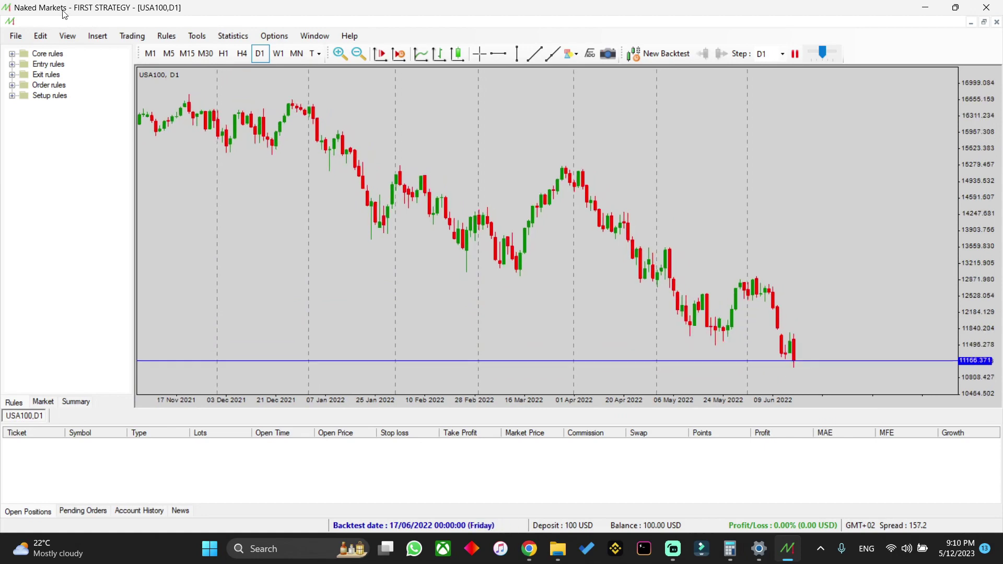
Step: Expand the Core rules and Exit rules groups in the Rules tree
left_click(12, 54)
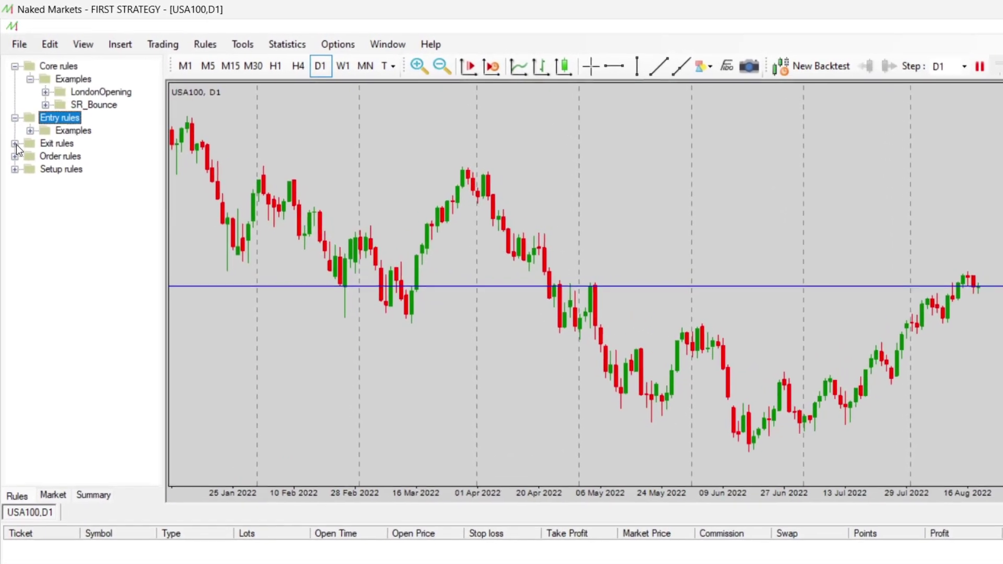
double_click(17, 145)
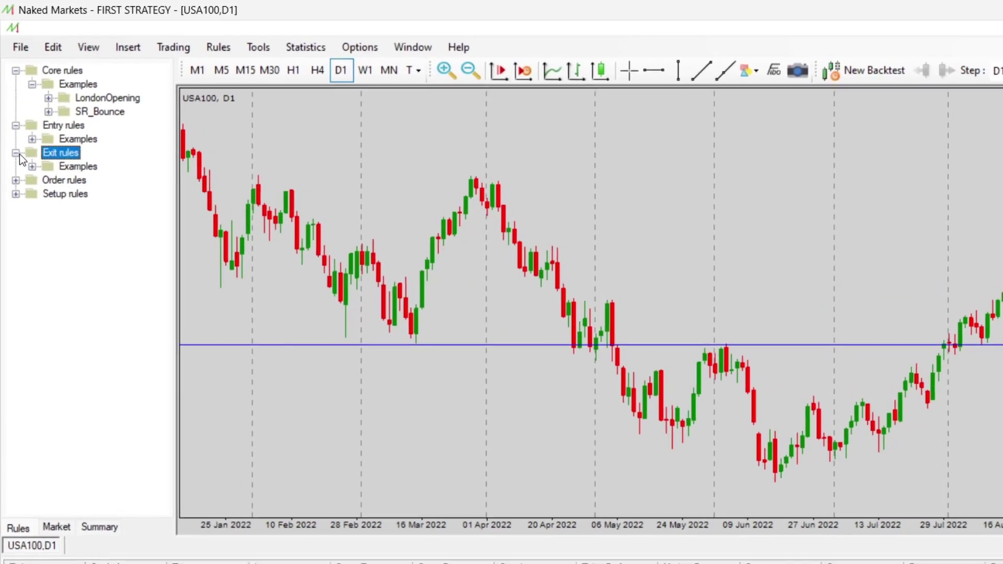